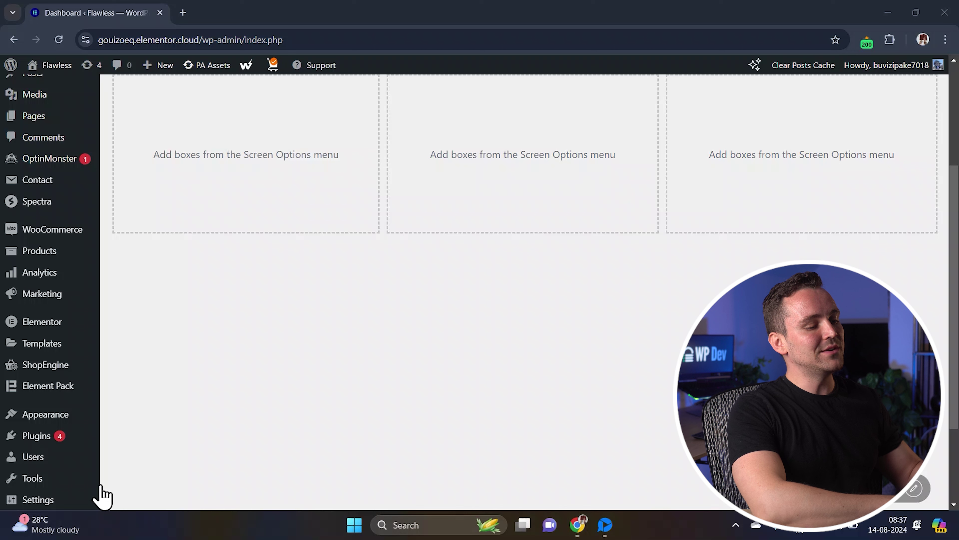
Go to Elementor's Theme Builder through the Templates menu in the WordPress admin sidebar
{"action": "scroll", "coordinate": [100, 491], "scroll_direction": "down", "scroll_amount": 1}
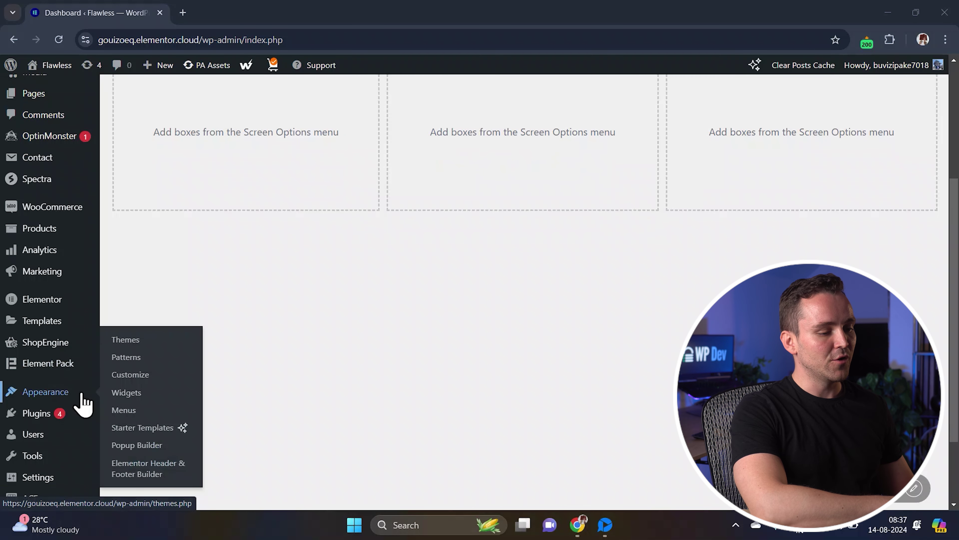
{"action": "mouse_move", "coordinate": [75, 325]}
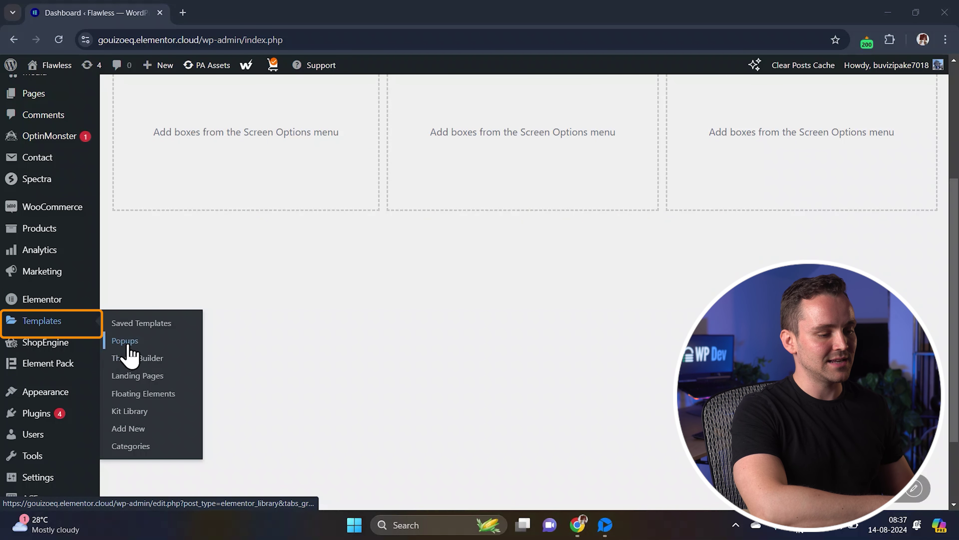
{"action": "left_click", "coordinate": [180, 359]}
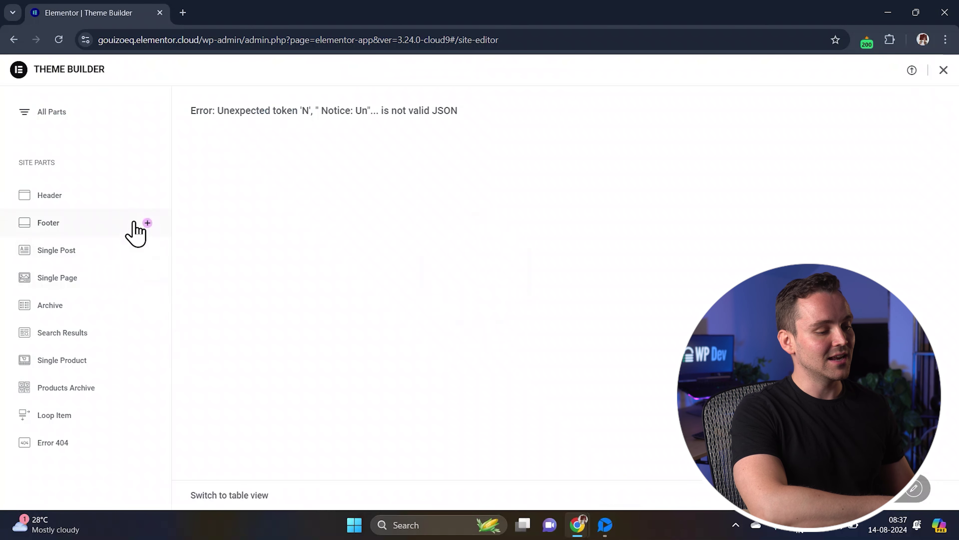
Start a new header template and add a single-column container
{"action": "left_click", "coordinate": [147, 196]}
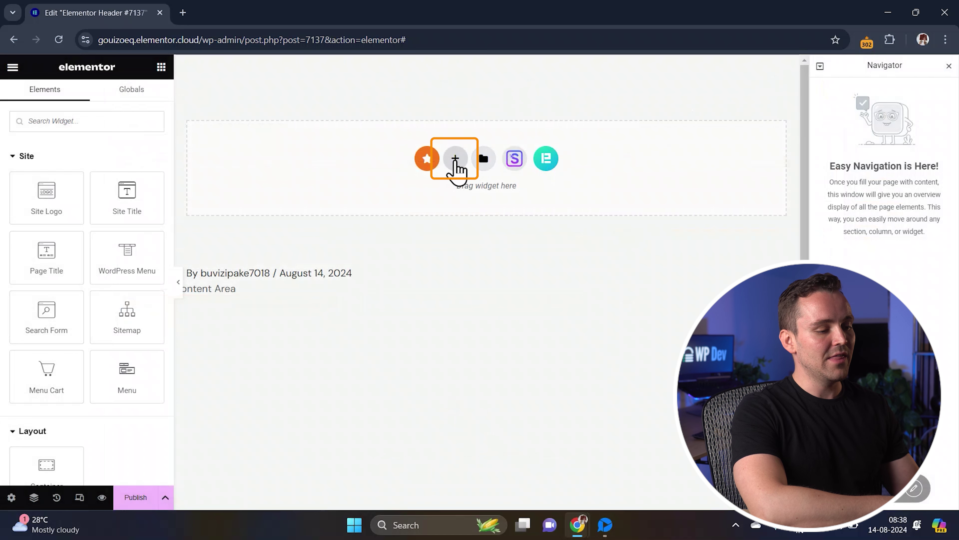
{"action": "left_click", "coordinate": [455, 161]}
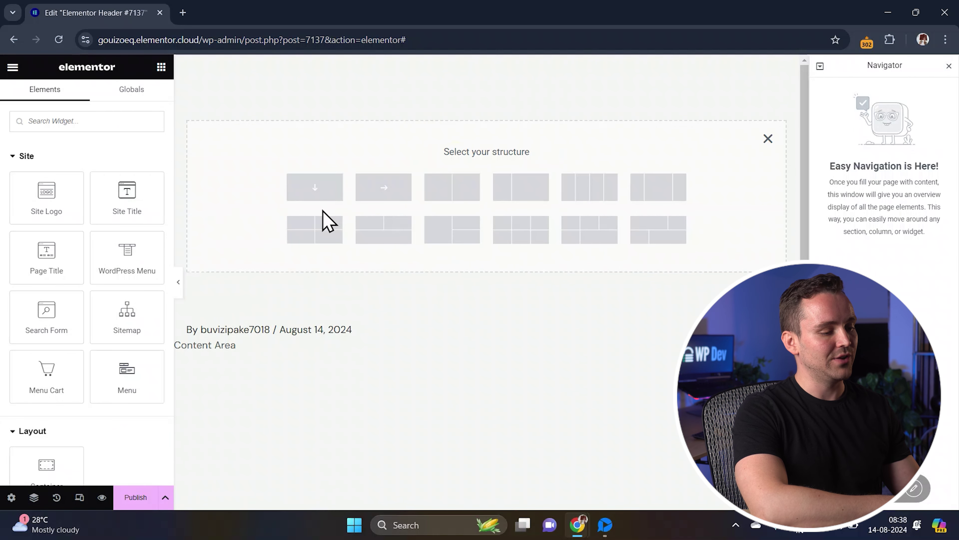
{"action": "left_click", "coordinate": [314, 194]}
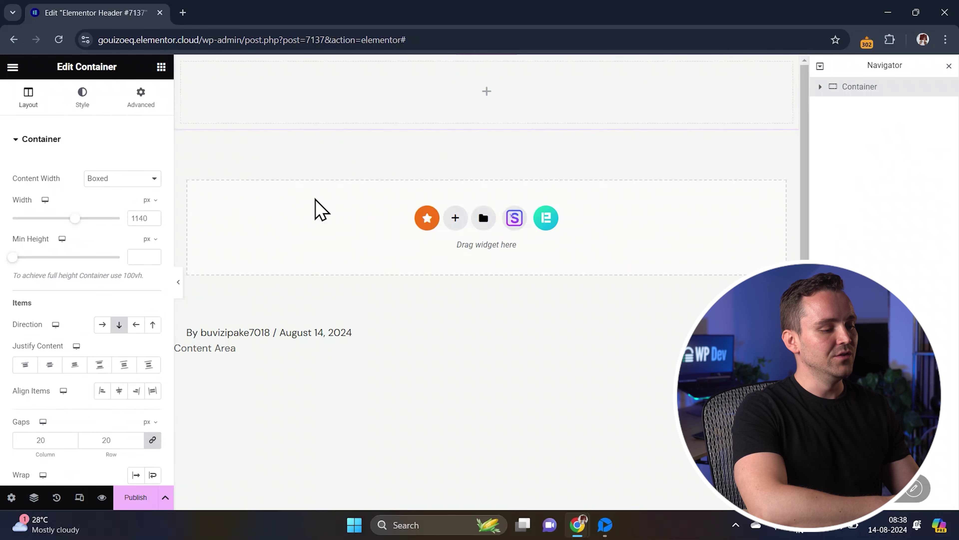
Make the container Full Width, 200 px wide, with 100 vh minimum height
{"action": "left_click", "coordinate": [153, 181]}
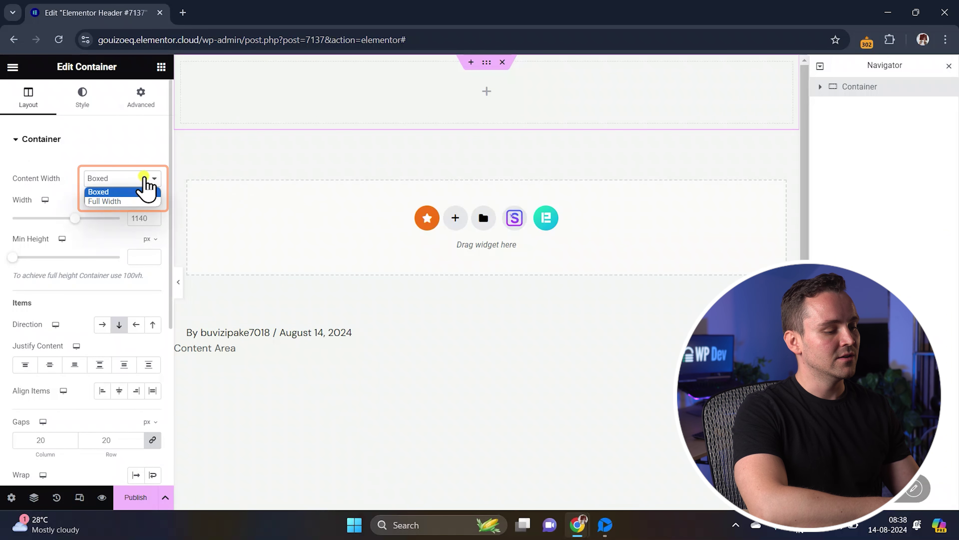
{"action": "left_click", "coordinate": [146, 202]}
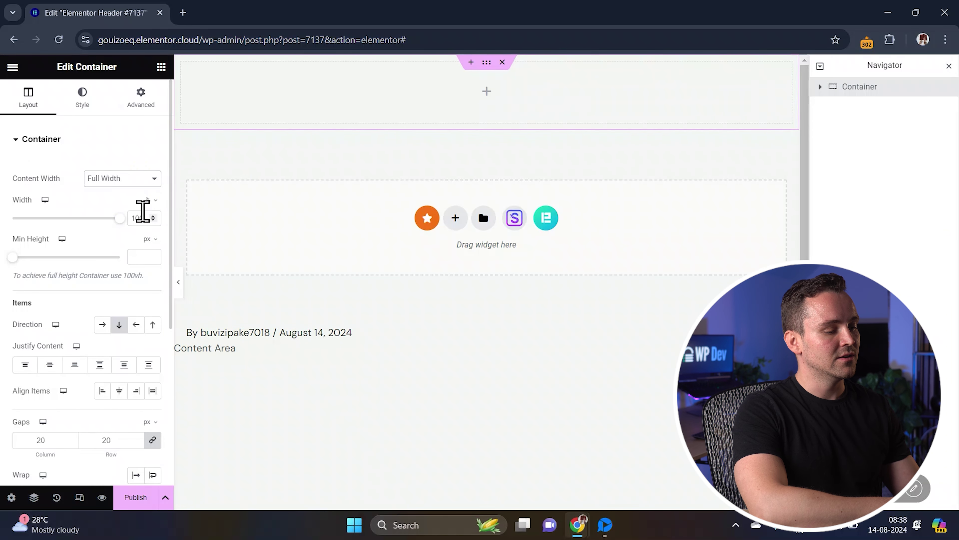
{"action": "left_click", "coordinate": [143, 217]}
{"action": "type", "text": "2"}
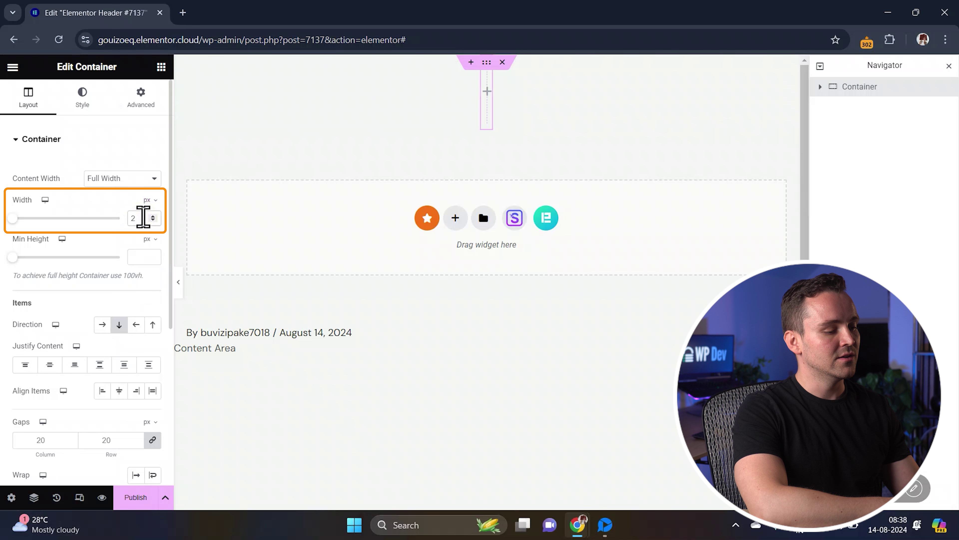
{"action": "type", "text": "00"}
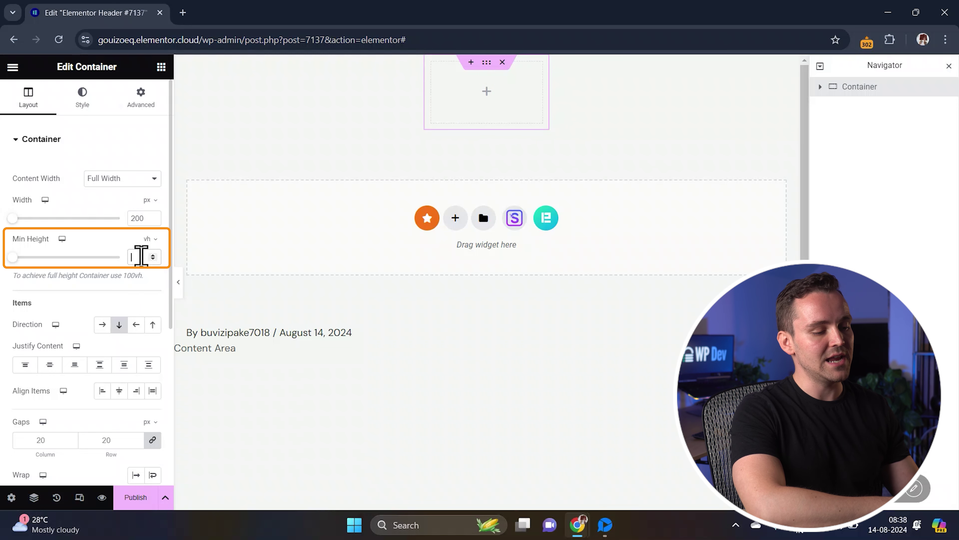
{"action": "type", "text": "100"}
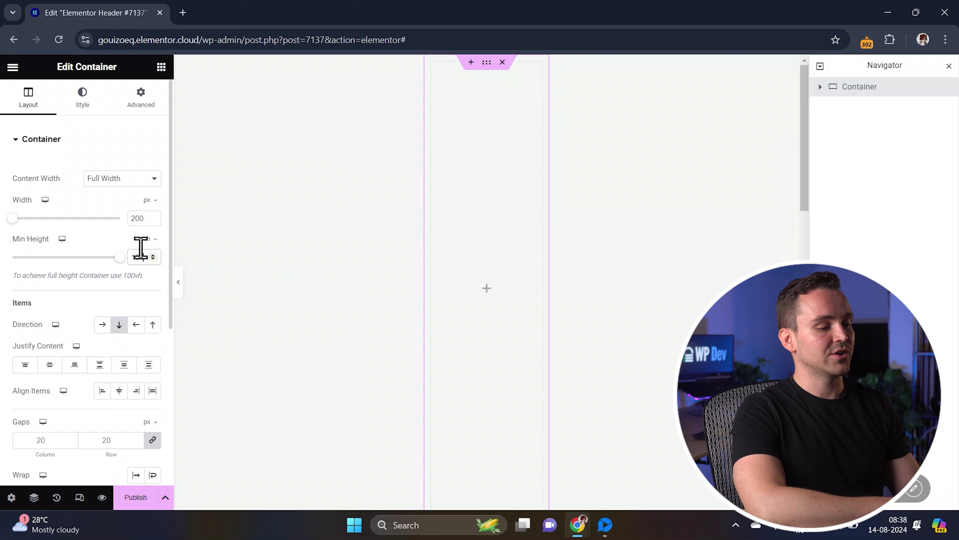
Set the container's position to Fixed at top-left with 0 offsets and z-index 999
{"action": "left_click", "coordinate": [136, 103]}
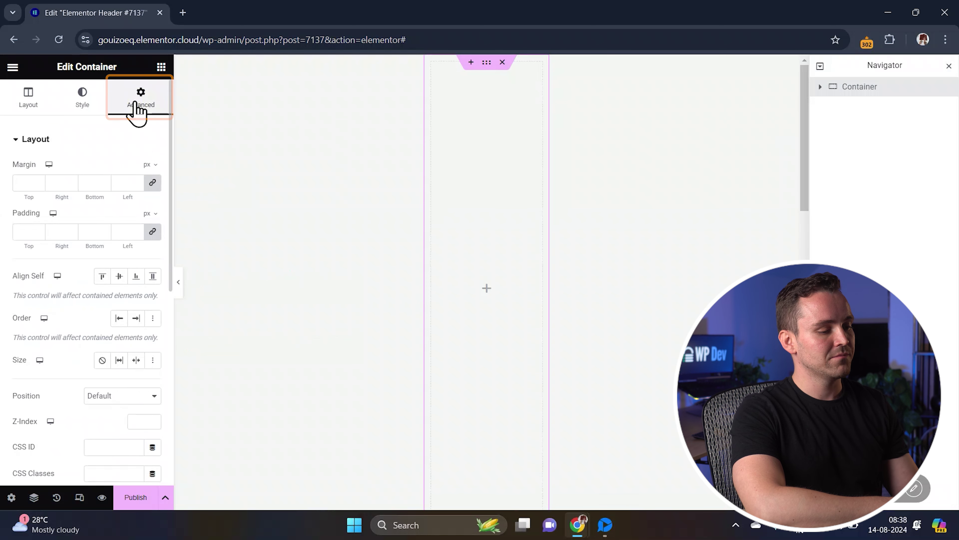
{"action": "scroll", "coordinate": [96, 349], "scroll_direction": "down", "scroll_amount": 2}
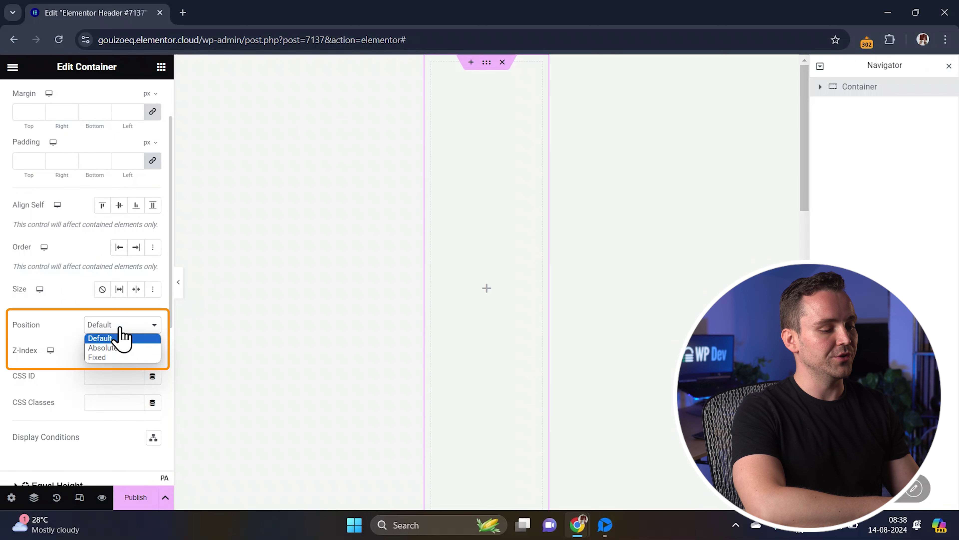
{"action": "left_click", "coordinate": [124, 357]}
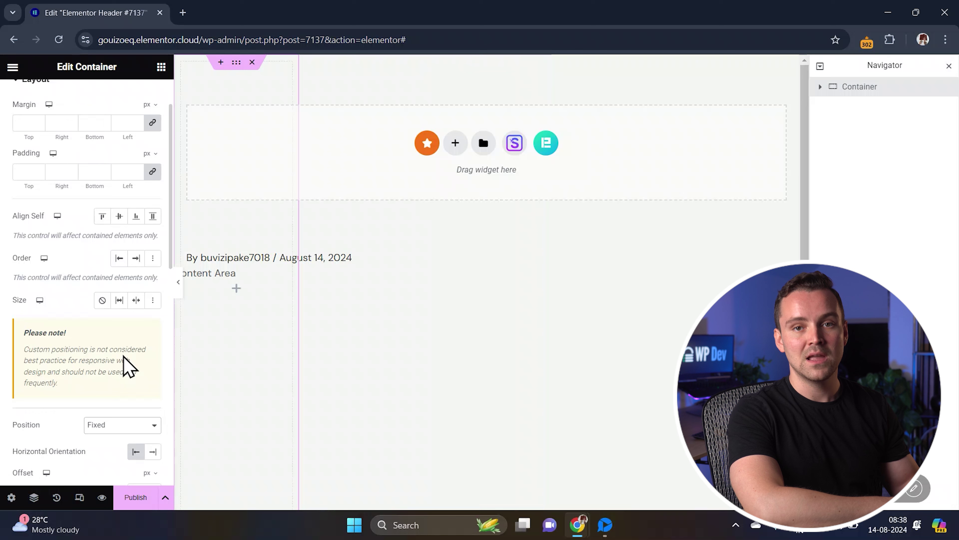
{"action": "scroll", "coordinate": [133, 284], "scroll_direction": "up", "scroll_amount": 2}
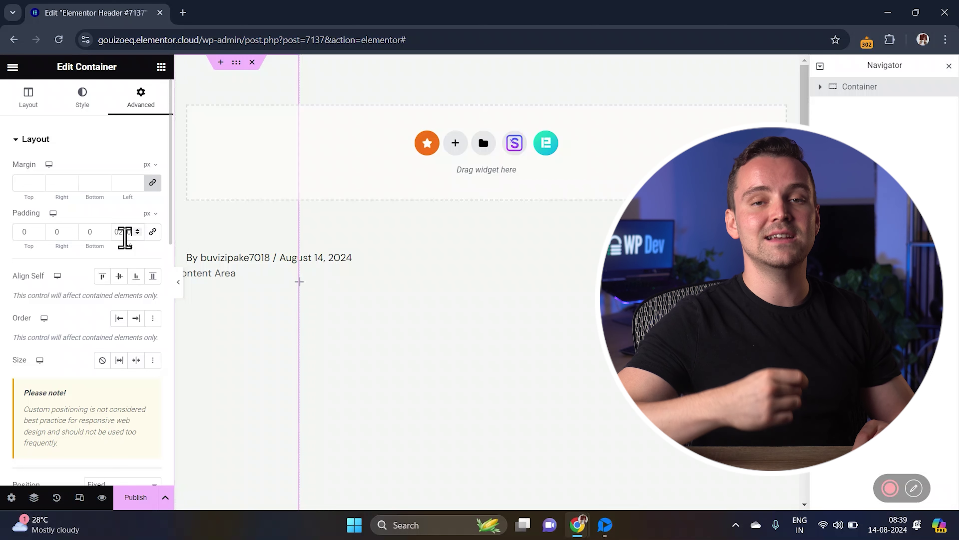
{"action": "scroll", "coordinate": [92, 364], "scroll_direction": "down", "scroll_amount": 2}
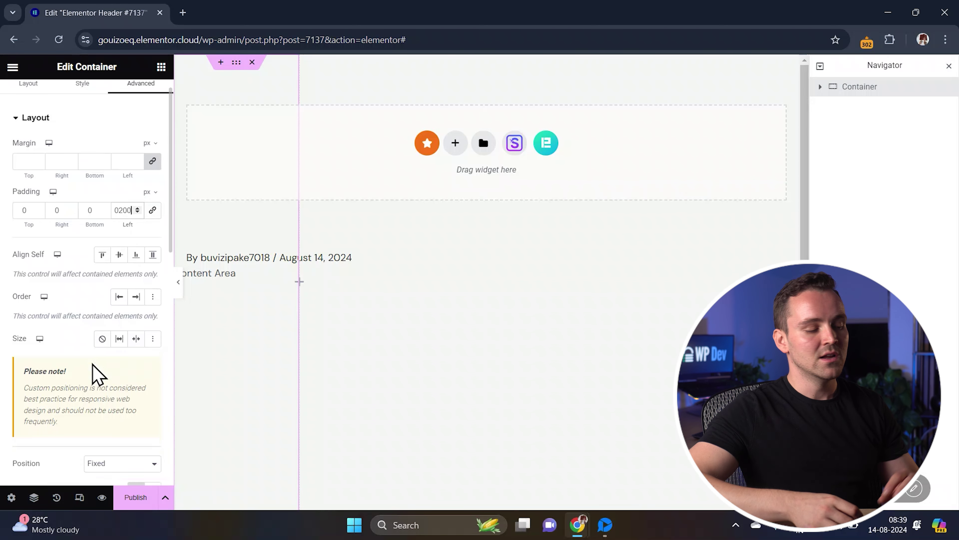
{"action": "scroll", "coordinate": [93, 364], "scroll_direction": "down", "scroll_amount": 4}
{"action": "left_click", "coordinate": [138, 387]}
{"action": "type", "text": "999"}
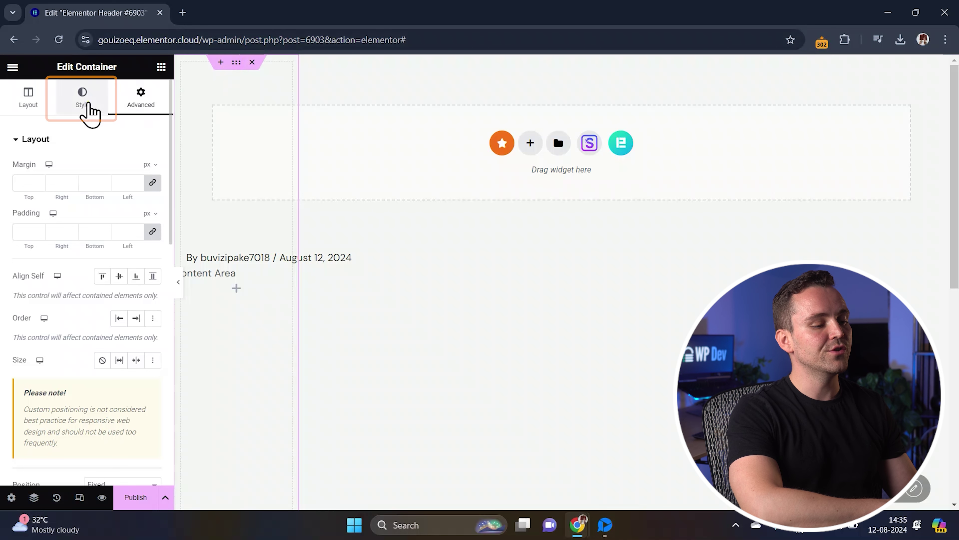
Give the container a Classic background overlay in black at opacity 1
{"action": "left_click", "coordinate": [86, 105]}
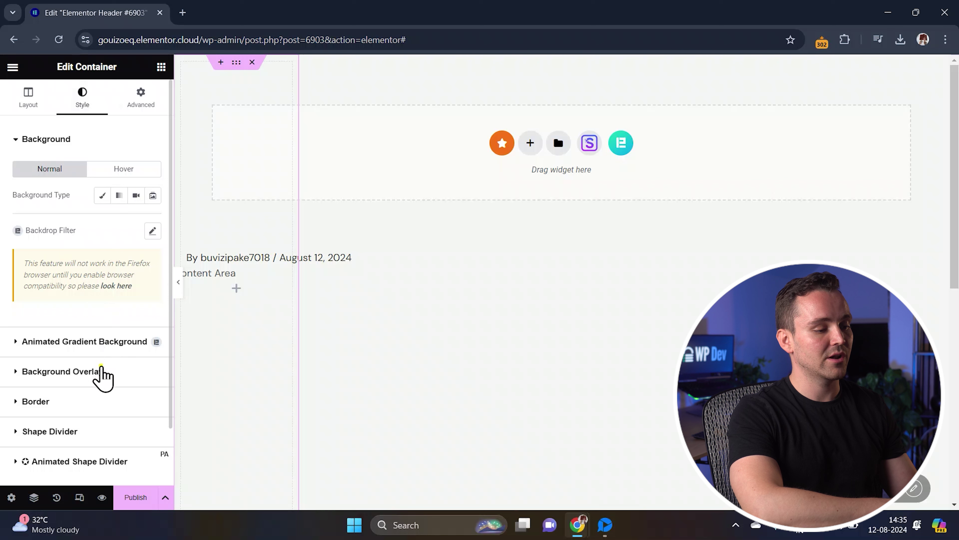
{"action": "left_click", "coordinate": [101, 371]}
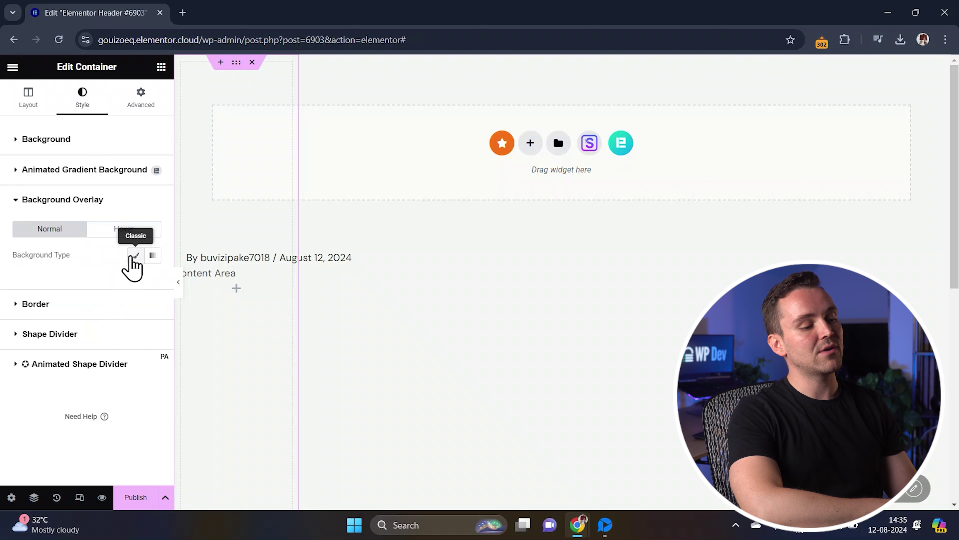
{"action": "left_click", "coordinate": [135, 259]}
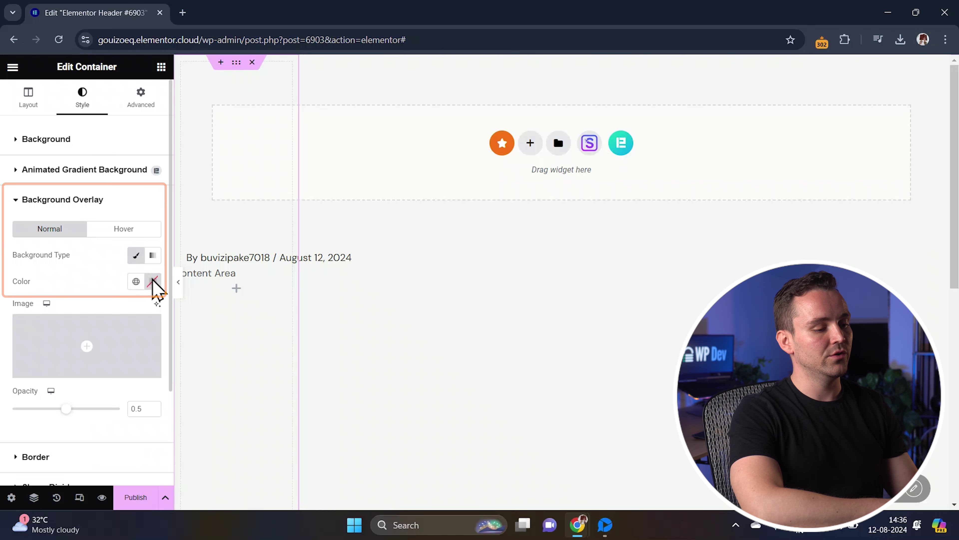
{"action": "left_click_drag", "start_coordinate": [67, 410], "coordinate": [131, 410]}
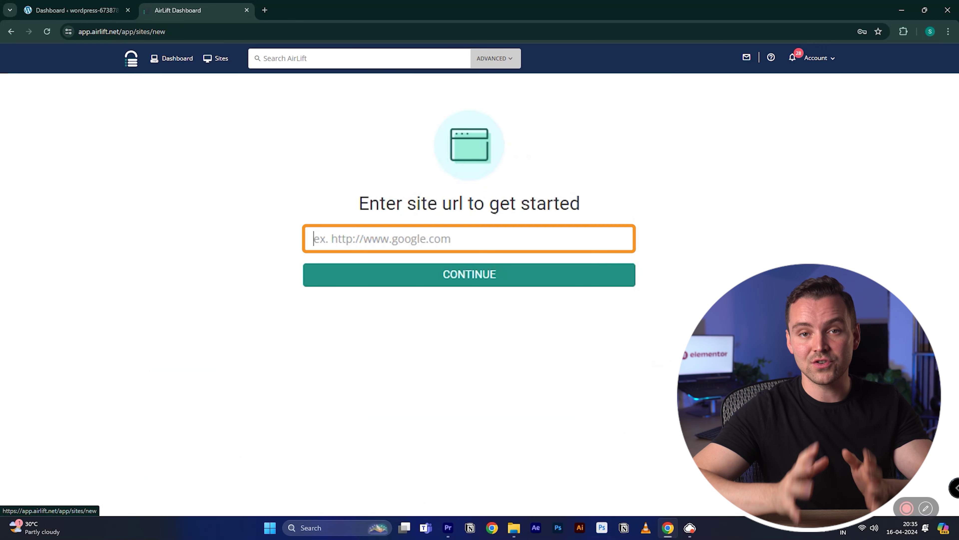
Paste the site URL into AirLift's site field and submit it for a performance report
{"action": "type", "text": "https://wordpress-673878-4448699.cloudwaysapps.com"}
{"action": "left_click", "coordinate": [396, 279]}
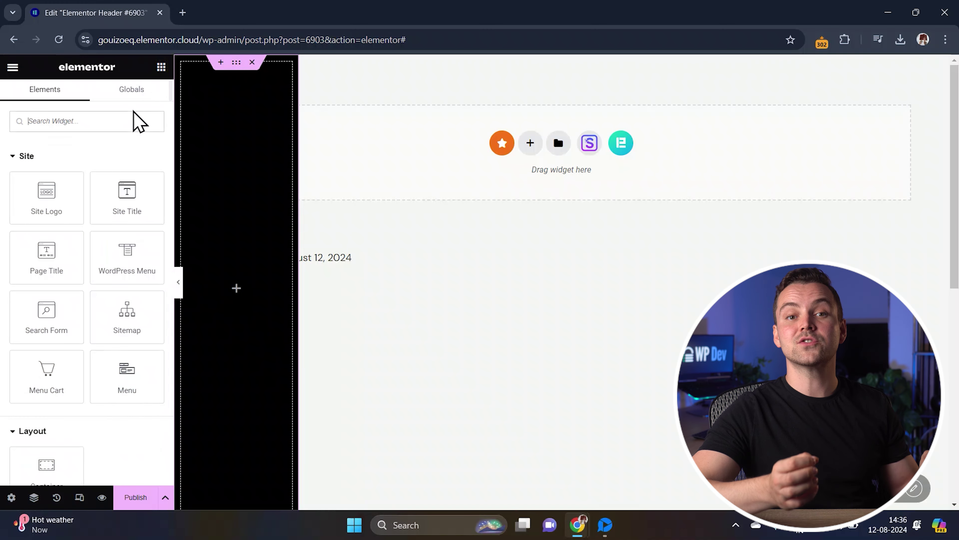
Add a Search Form at the top of the sidebar using the Minimal skin, size 24
{"action": "type", "text": "sea"}
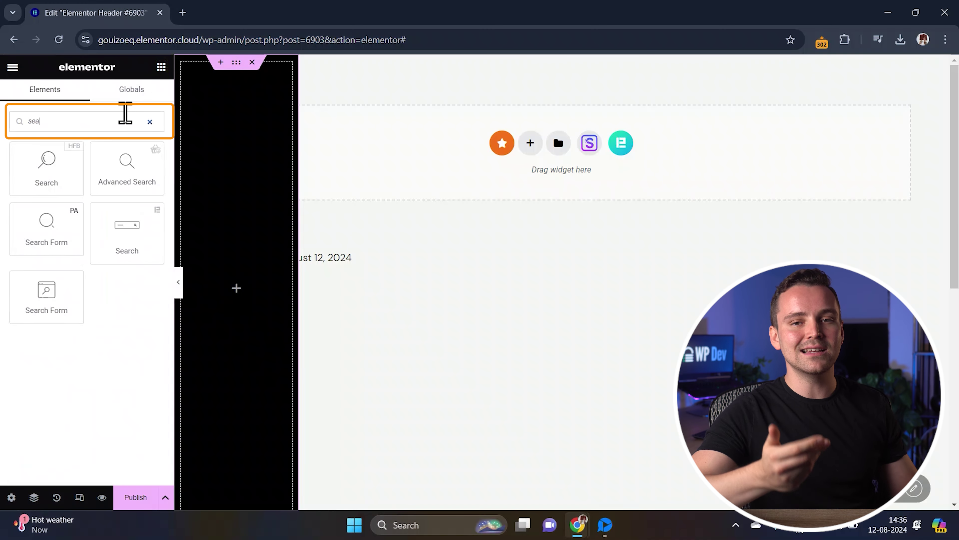
{"action": "type", "text": "rch form"}
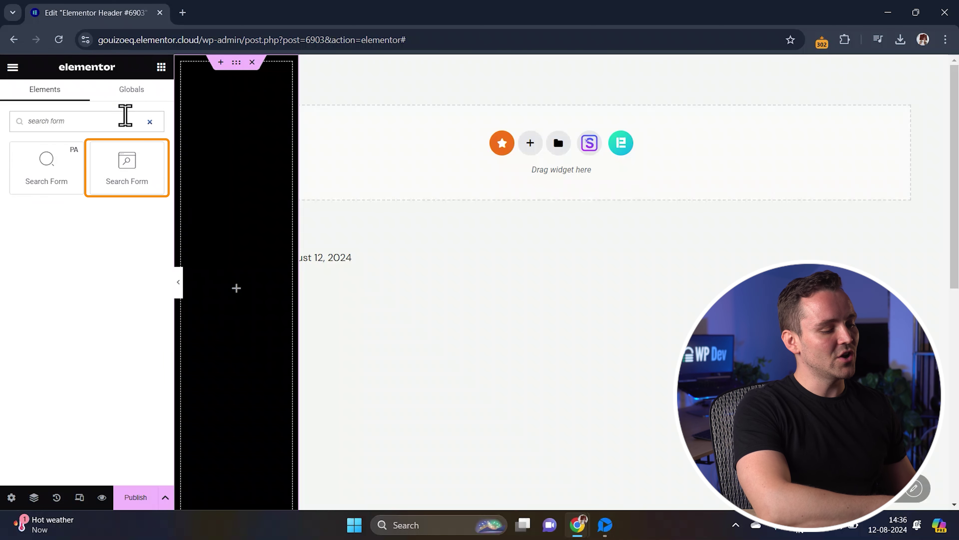
{"action": "left_click_drag", "start_coordinate": [129, 161], "coordinate": [230, 97]}
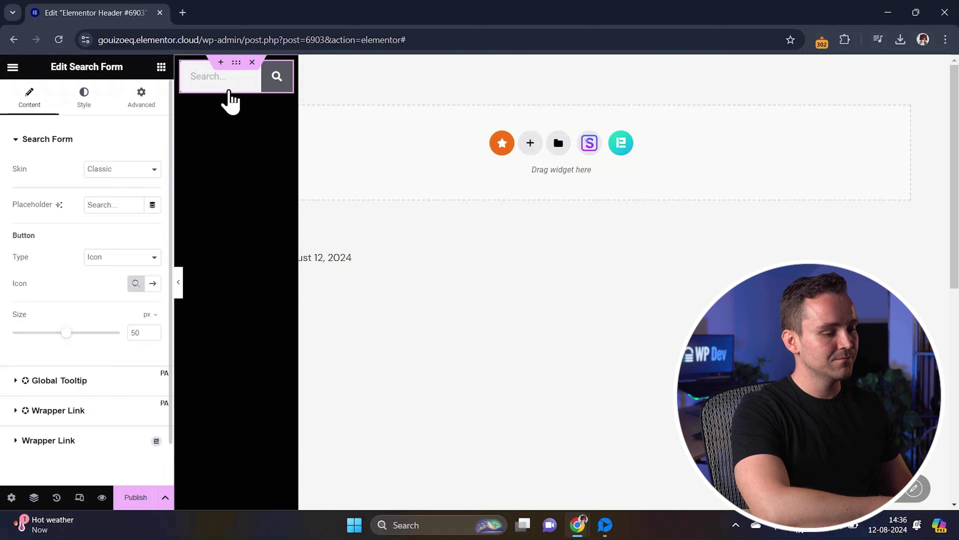
{"action": "left_click", "coordinate": [127, 171]}
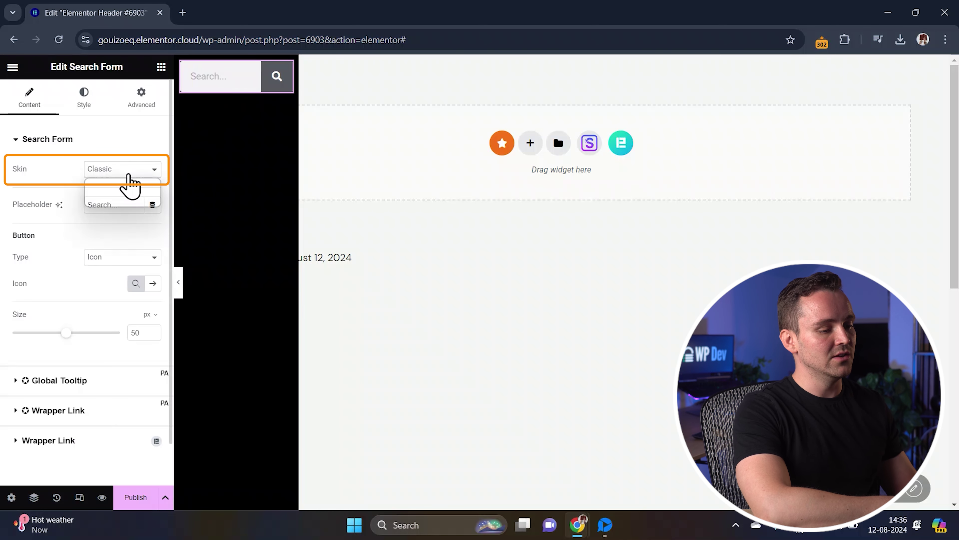
{"action": "left_click", "coordinate": [101, 191]}
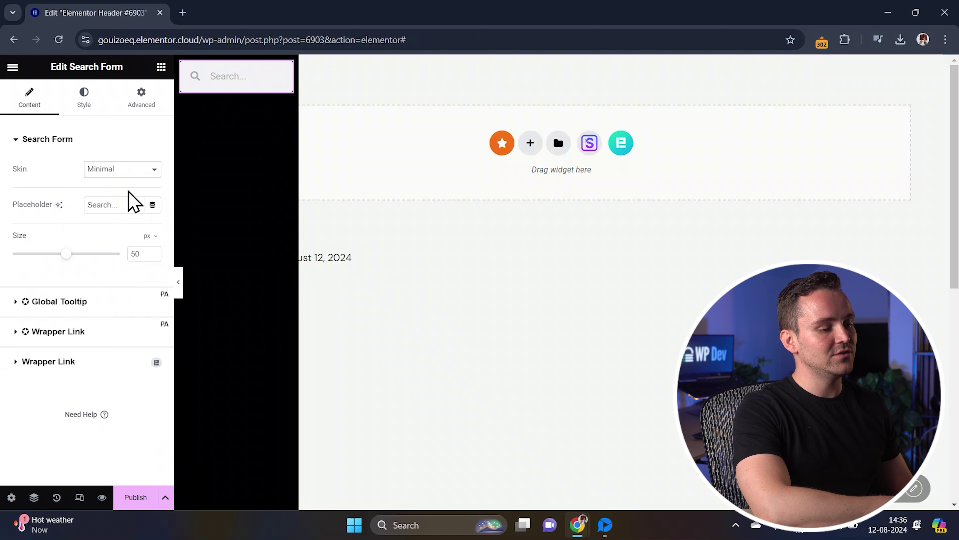
{"action": "left_click_drag", "start_coordinate": [67, 253], "coordinate": [38, 254]}
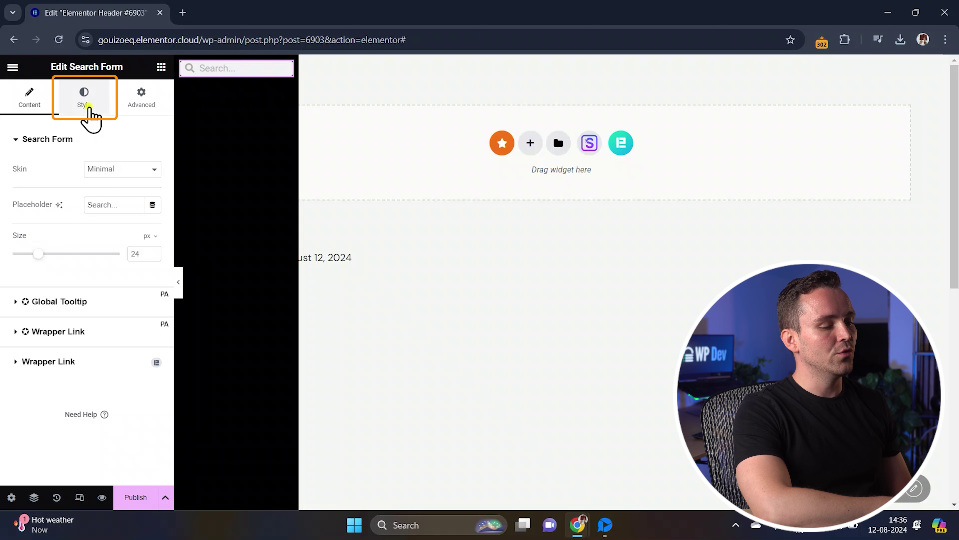
Give the search form a 6 px top margin
{"action": "left_click", "coordinate": [84, 106]}
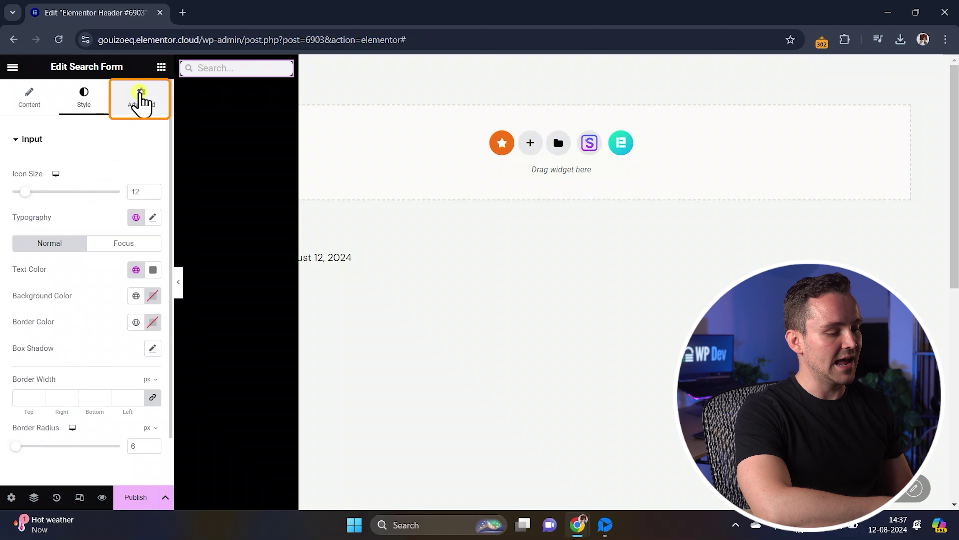
{"action": "left_click", "coordinate": [140, 102]}
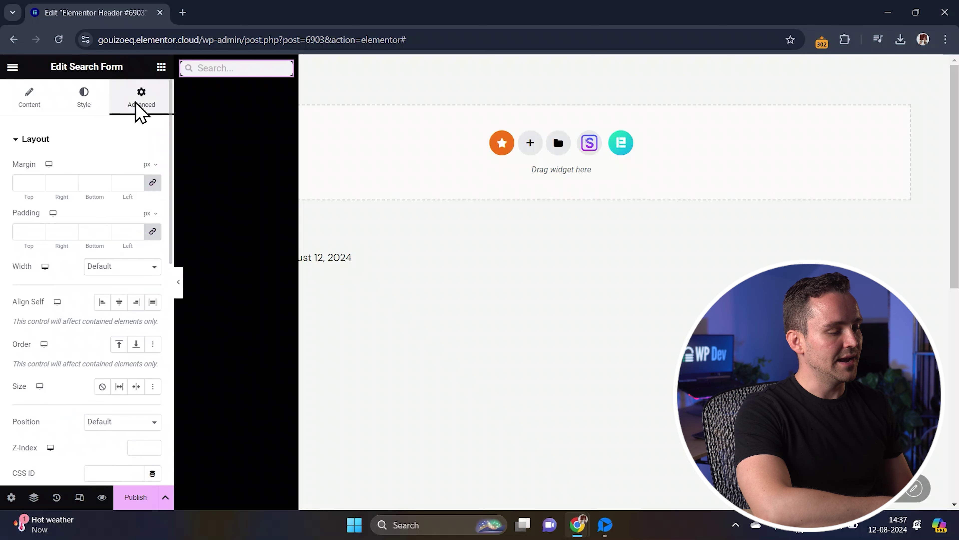
{"action": "left_click", "coordinate": [38, 181]}
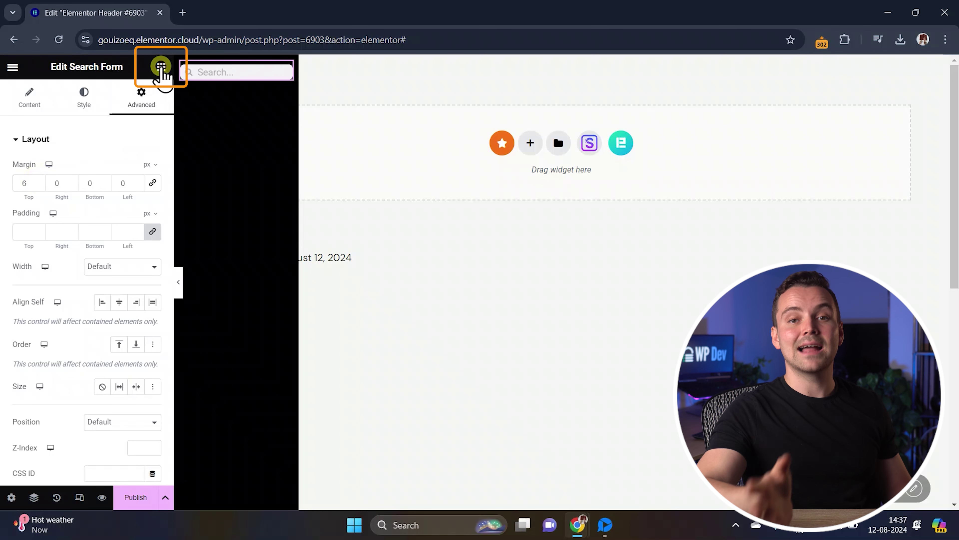
Place an Icon List below the search bar and delete list items 2 and 3
{"action": "left_click", "coordinate": [161, 69]}
{"action": "left_click", "coordinate": [128, 120]}
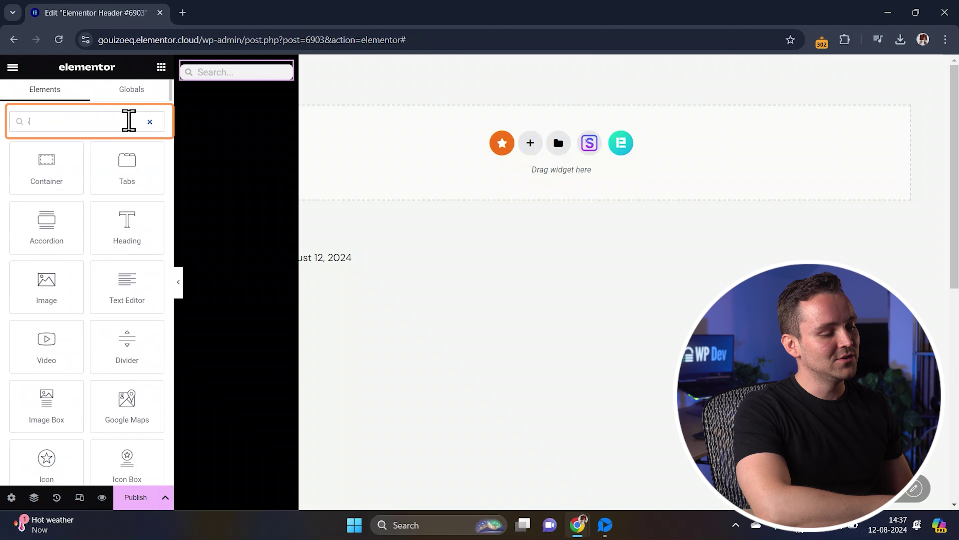
{"action": "type", "text": "ic"}
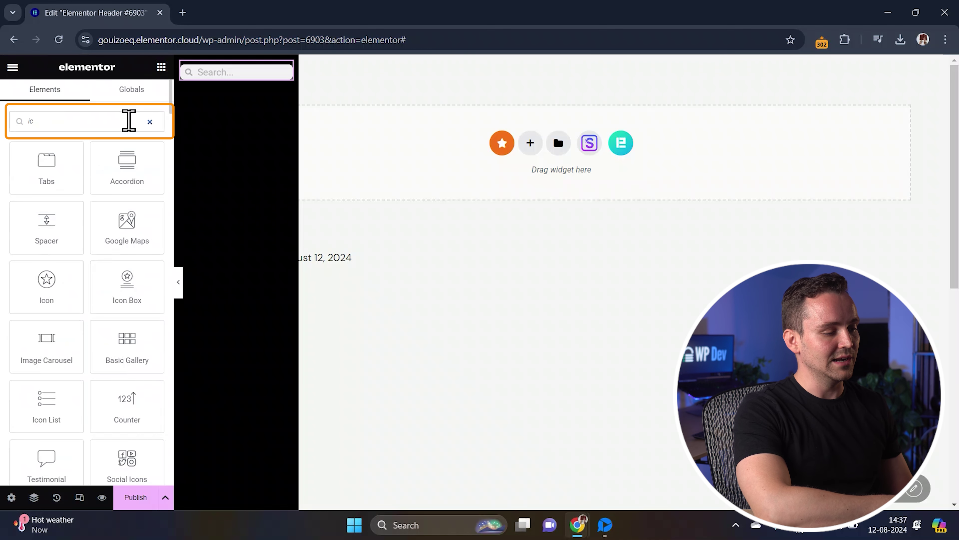
{"action": "type", "text": "on"}
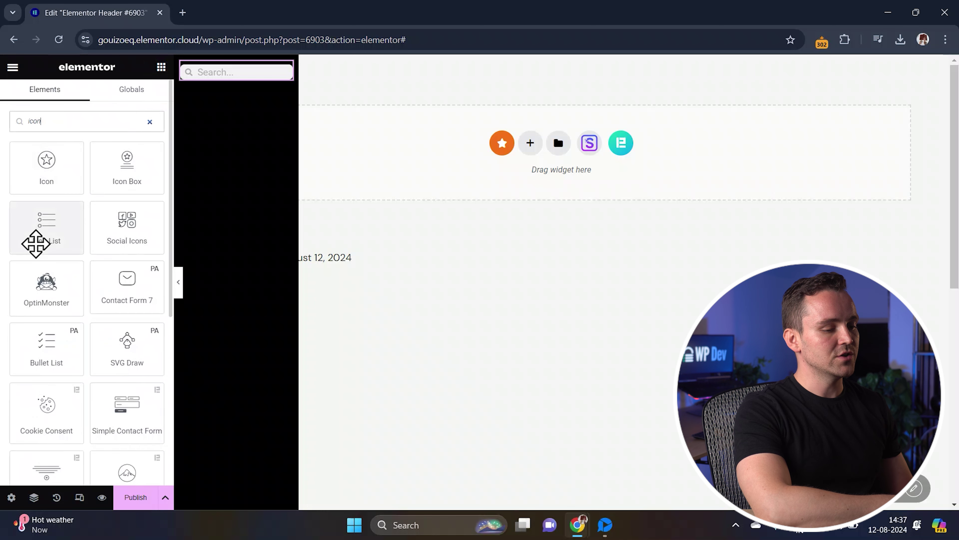
{"action": "left_click_drag", "start_coordinate": [45, 233], "coordinate": [227, 86]}
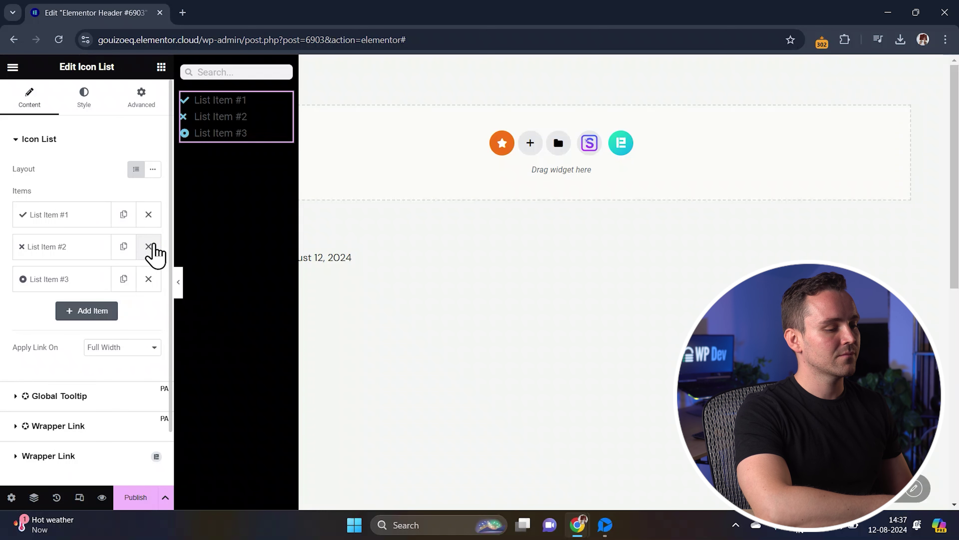
{"action": "left_click", "coordinate": [149, 247]}
{"action": "left_click", "coordinate": [149, 247]}
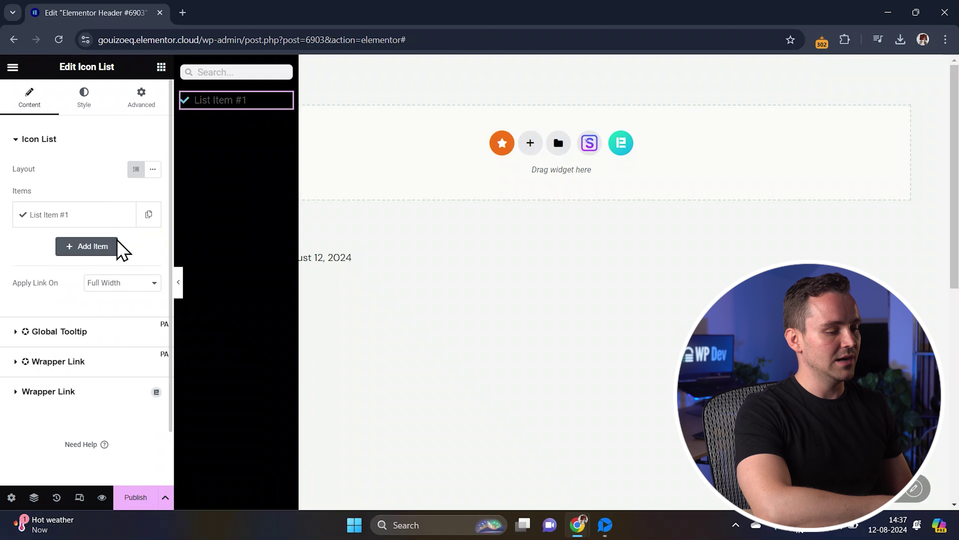
Choose the Home icon from the icon library for the first list item
{"action": "left_click", "coordinate": [94, 221]}
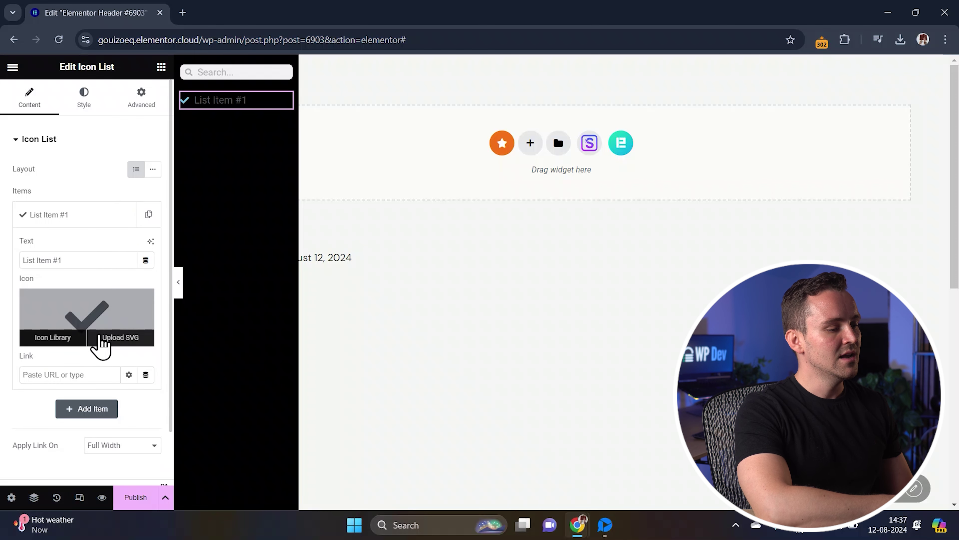
{"action": "left_click", "coordinate": [64, 340]}
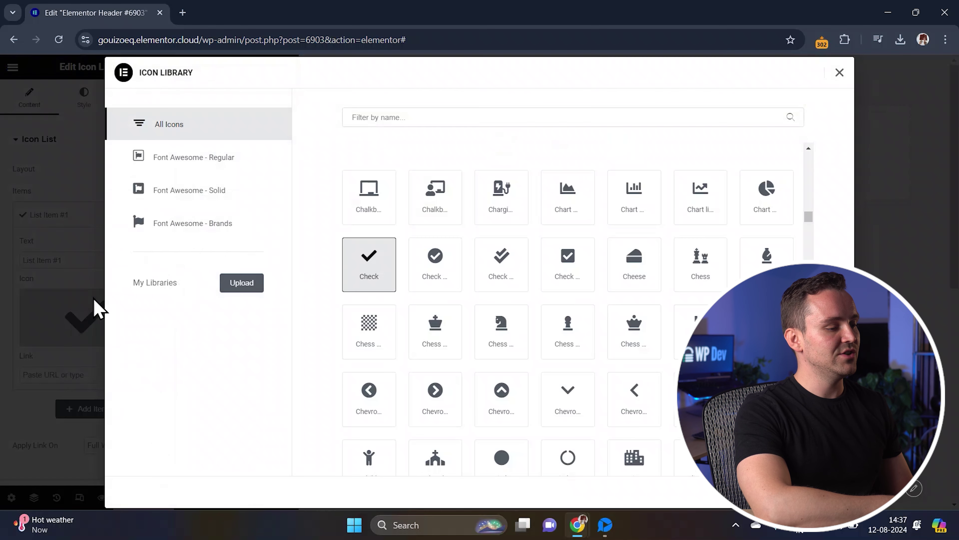
{"action": "left_click", "coordinate": [398, 124]}
{"action": "type", "text": "Hom"}
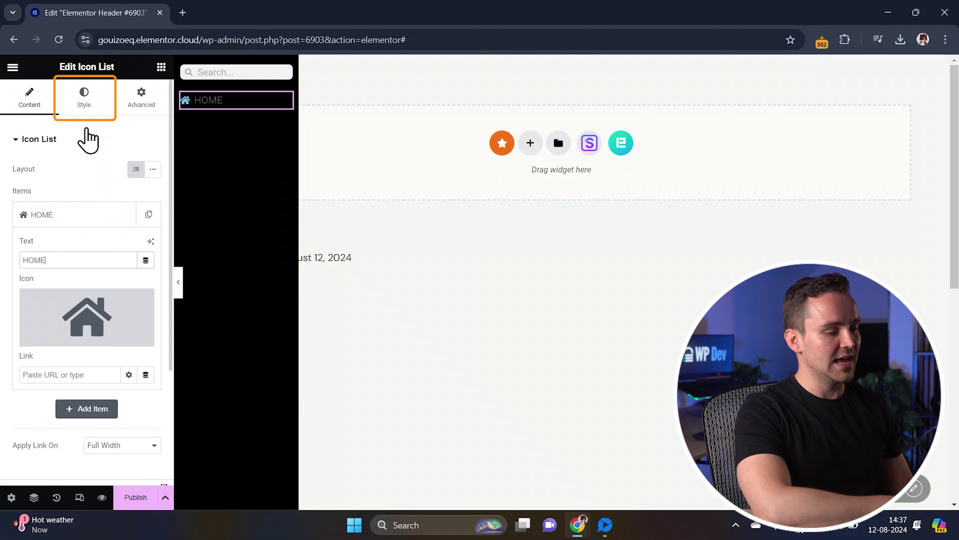
Set the icon list's icon colour to white
{"action": "left_click", "coordinate": [85, 107]}
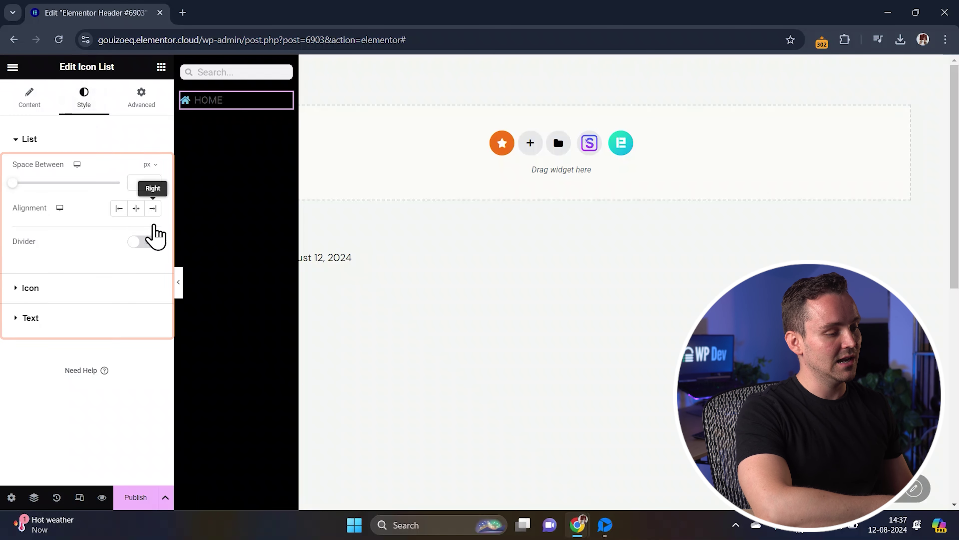
{"action": "left_click", "coordinate": [82, 288]}
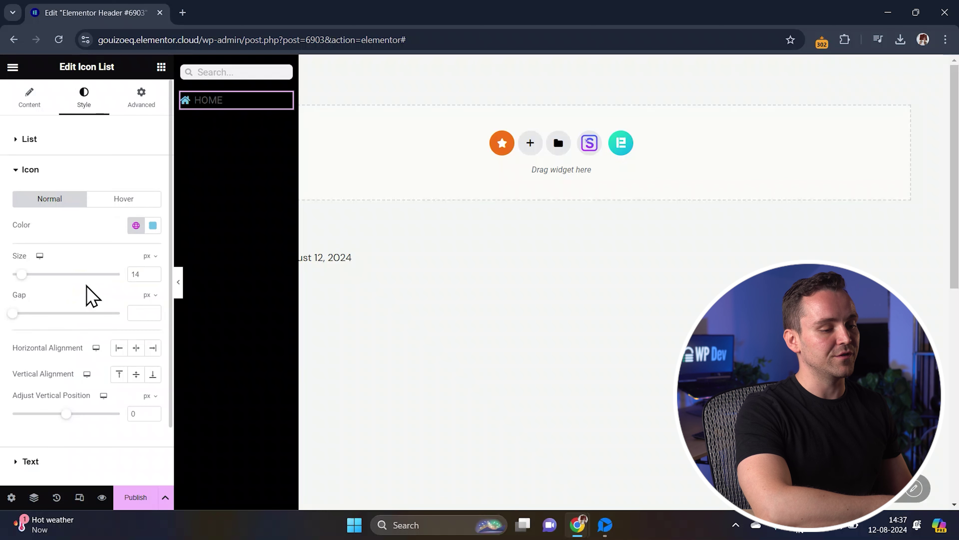
{"action": "left_click", "coordinate": [153, 227]}
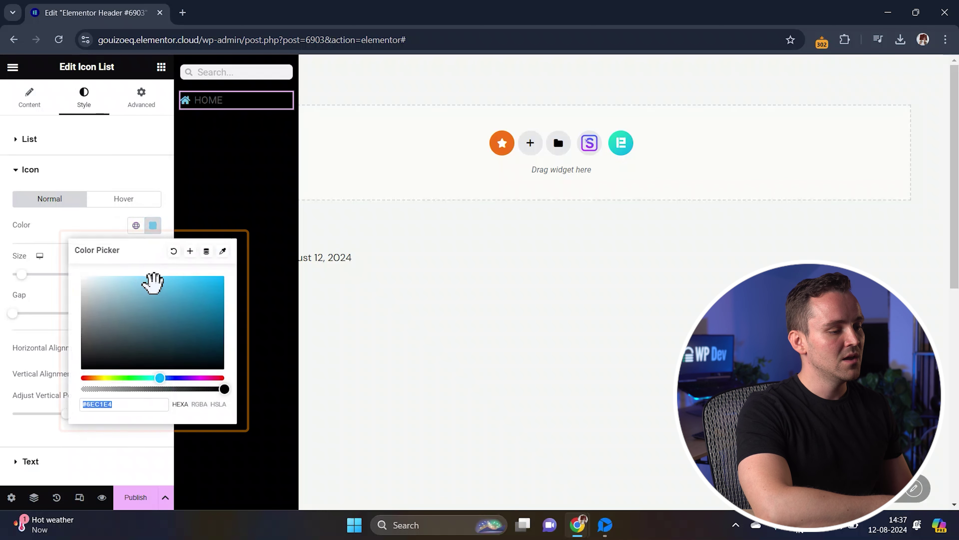
{"action": "left_click_drag", "start_coordinate": [153, 288], "coordinate": [81, 277]}
{"action": "scroll", "coordinate": [61, 409], "scroll_direction": "down", "scroll_amount": 2}
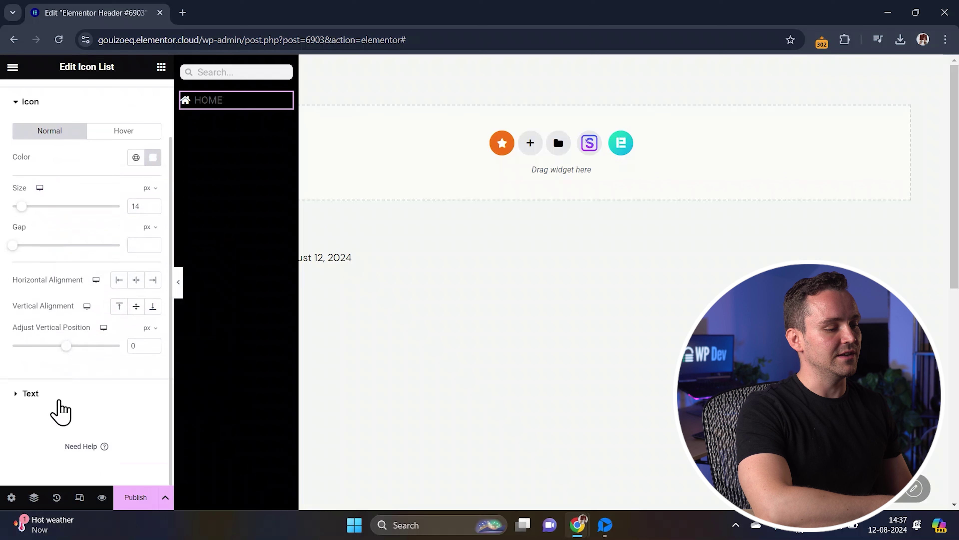
{"action": "left_click", "coordinate": [59, 396]}
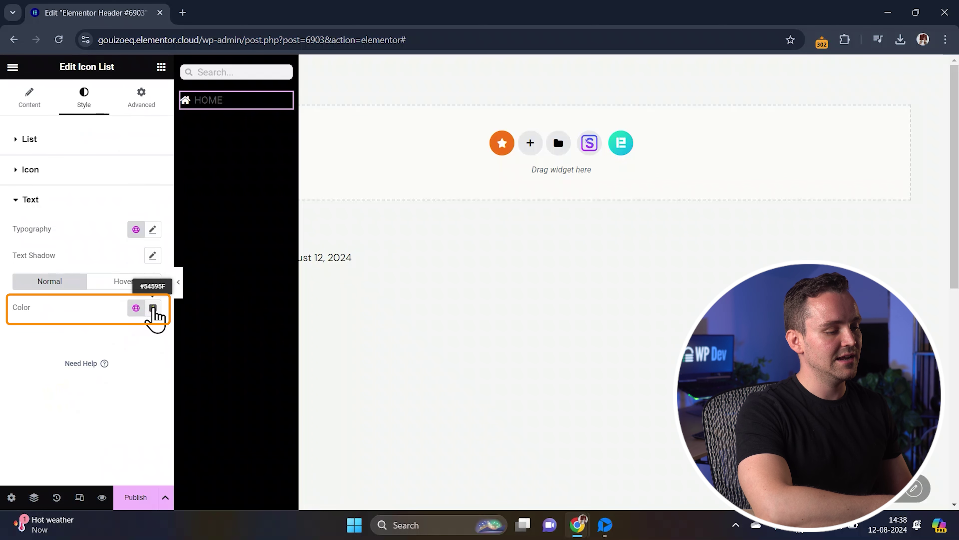
Try centering the sidebar container's content alignment, then revert it
{"action": "left_click", "coordinate": [235, 63]}
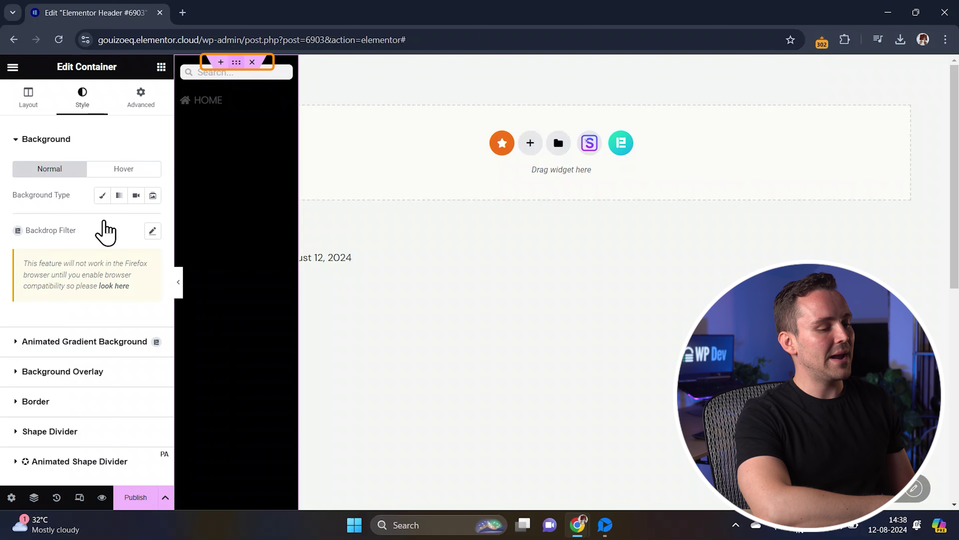
{"action": "left_click", "coordinate": [28, 110]}
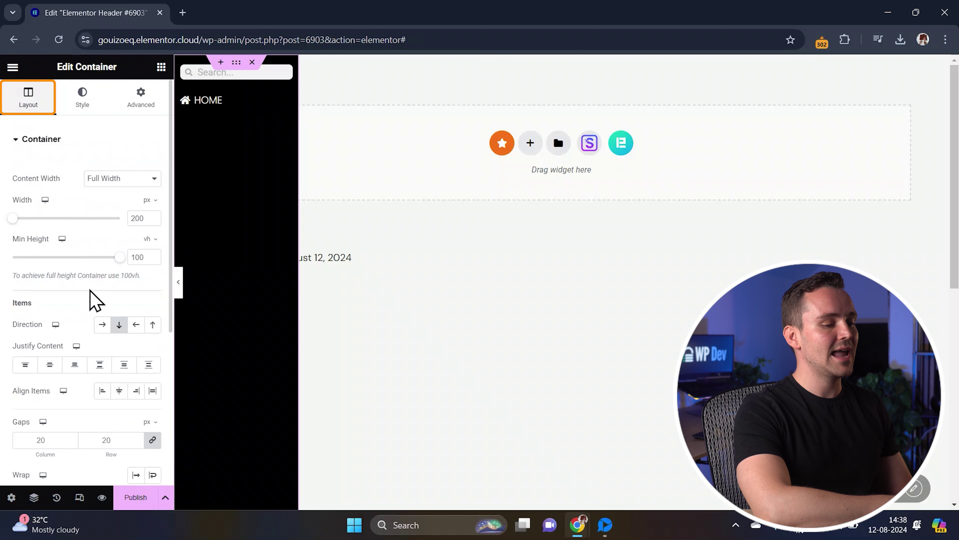
{"action": "scroll", "coordinate": [105, 355], "scroll_direction": "down", "scroll_amount": 1}
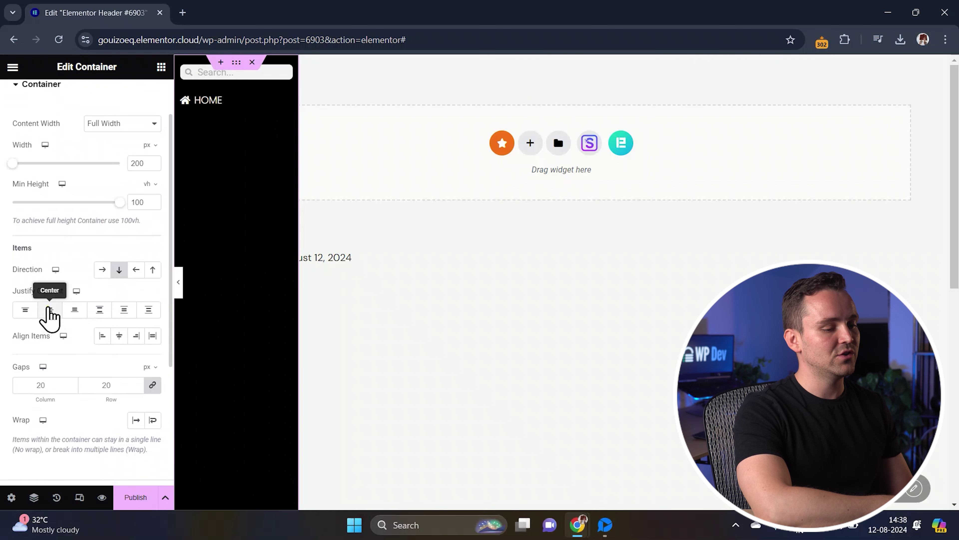
{"action": "left_click", "coordinate": [50, 310]}
{"action": "left_click", "coordinate": [49, 309]}
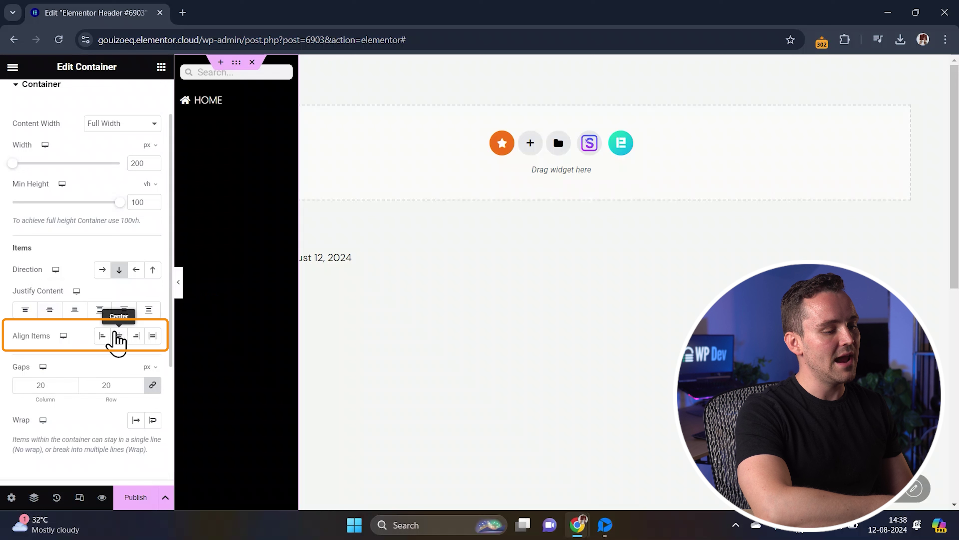
Duplicate the HOME list item several times to create the six menu entries
{"action": "left_click", "coordinate": [231, 99]}
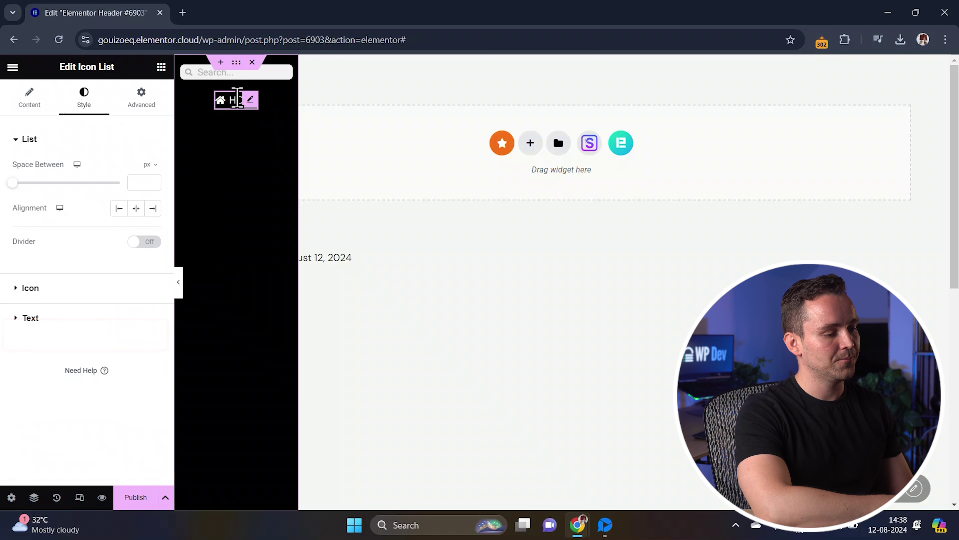
{"action": "left_click", "coordinate": [42, 99]}
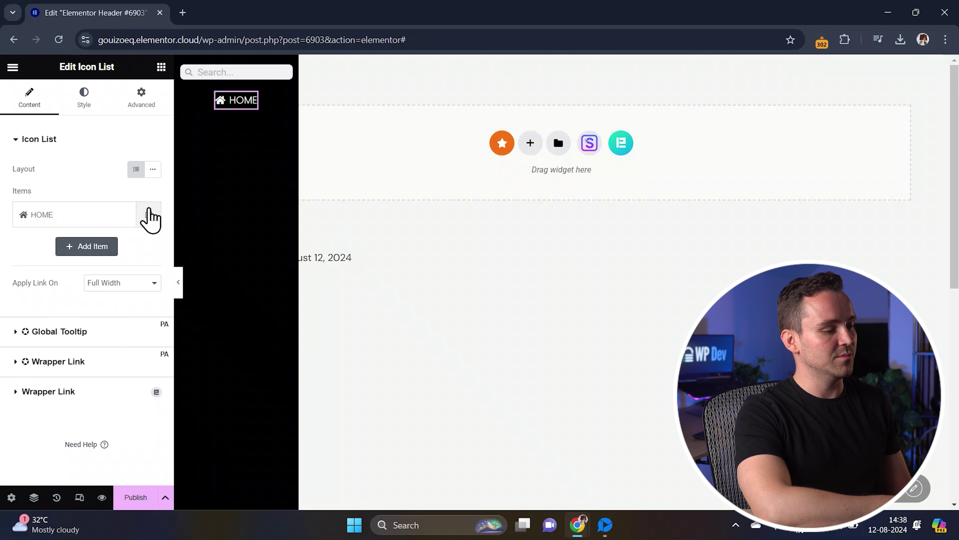
{"action": "left_click", "coordinate": [146, 215]}
{"action": "left_click", "coordinate": [124, 246]}
{"action": "left_click", "coordinate": [124, 247]}
{"action": "left_click", "coordinate": [124, 246]}
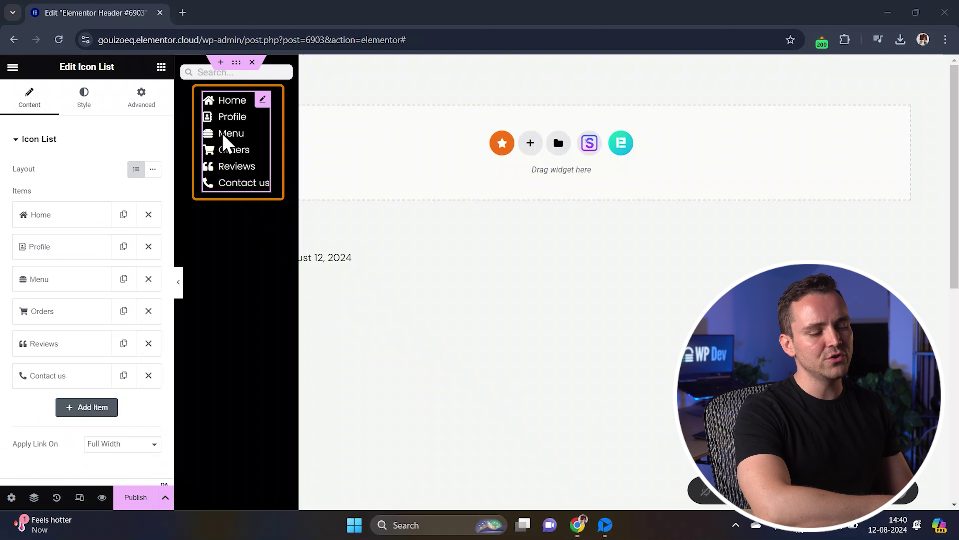
Space the sidebar menu items 32 px apart
{"action": "left_click", "coordinate": [95, 108]}
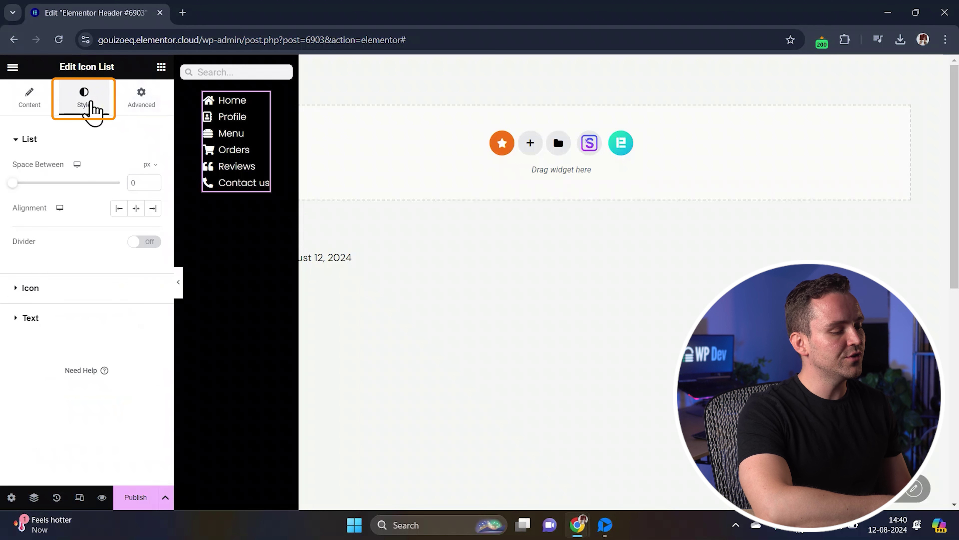
{"action": "left_click", "coordinate": [141, 178]}
{"action": "type", "text": "32"}
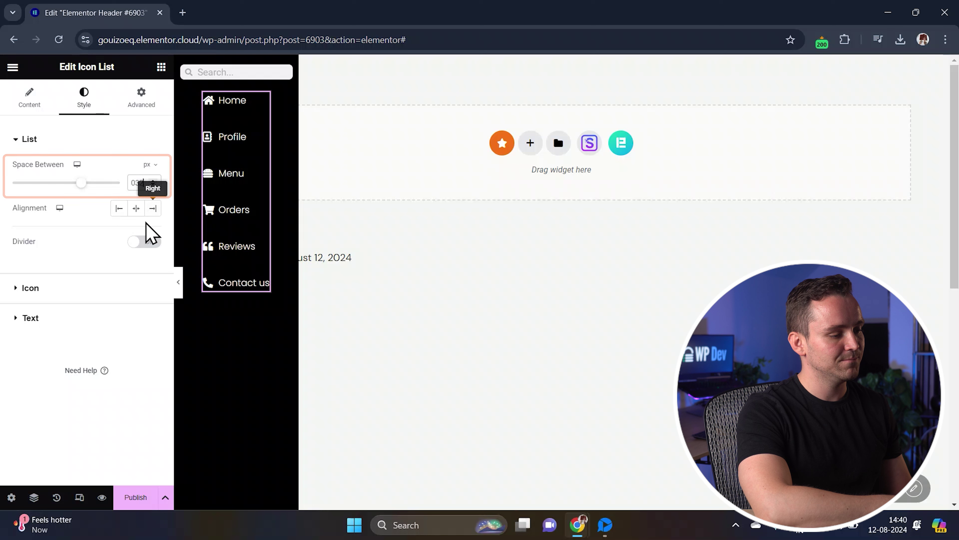
Set the menu icons' and text's hover colour to pale yellow #F7FF98
{"action": "left_click", "coordinate": [128, 289]}
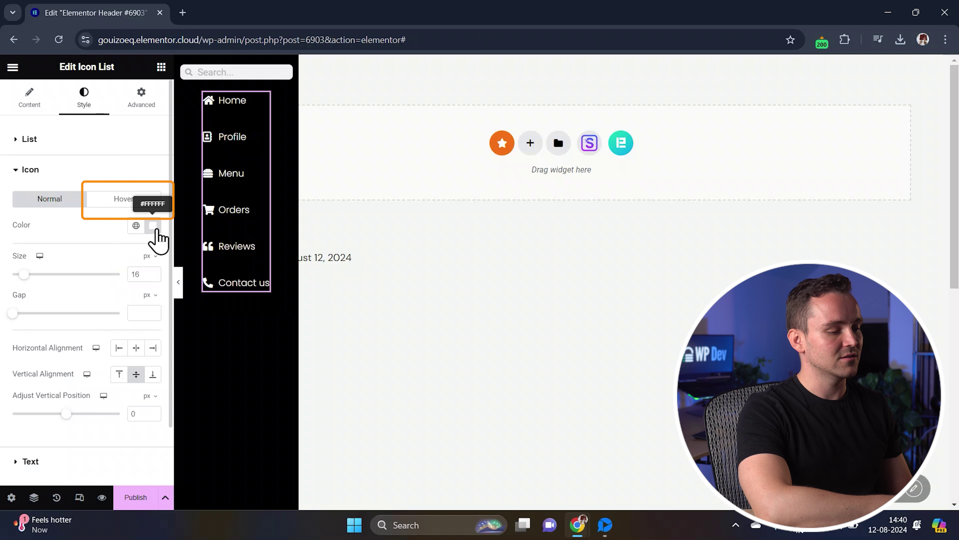
{"action": "left_click", "coordinate": [141, 204]}
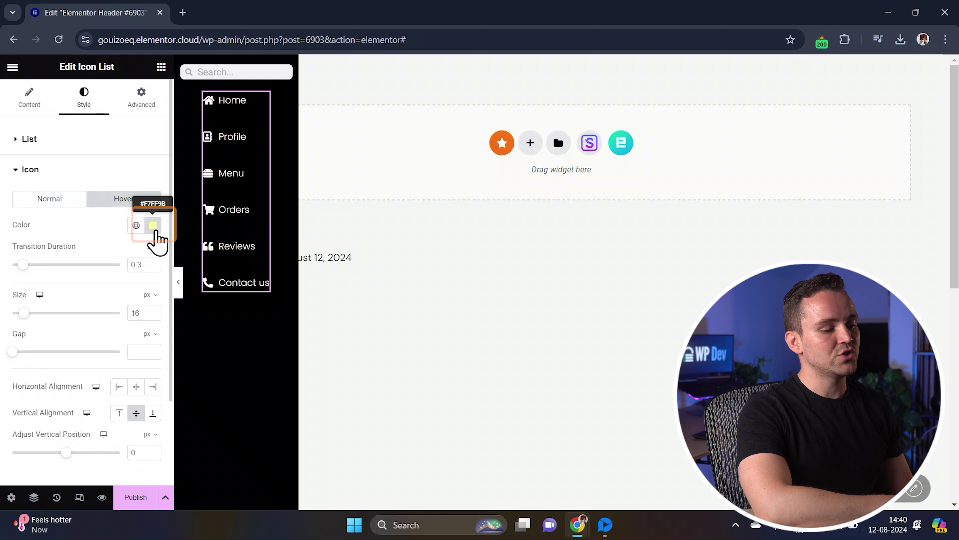
{"action": "scroll", "coordinate": [47, 392], "scroll_direction": "down", "scroll_amount": 3}
{"action": "left_click", "coordinate": [47, 392]}
{"action": "left_click", "coordinate": [123, 281]}
{"action": "left_click", "coordinate": [153, 308]}
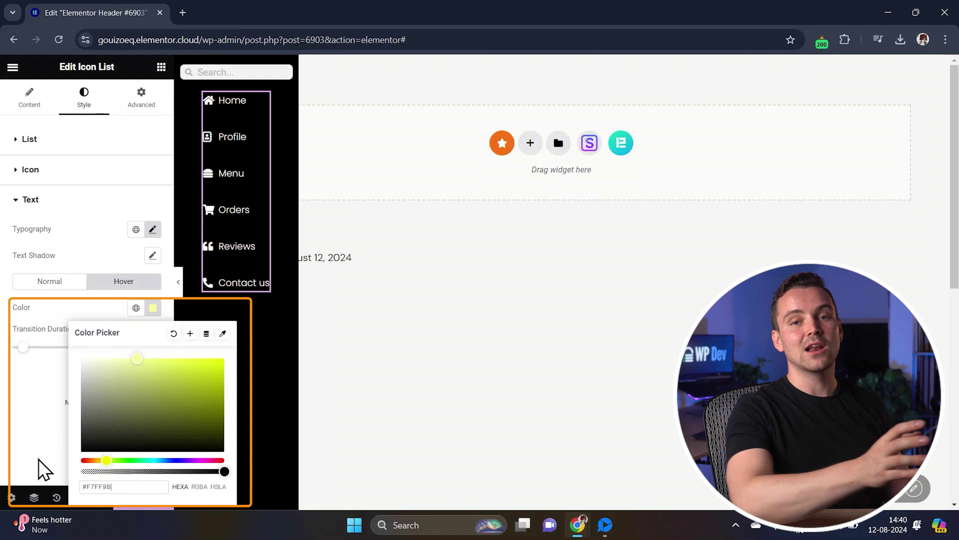
{"action": "left_click", "coordinate": [42, 469]}
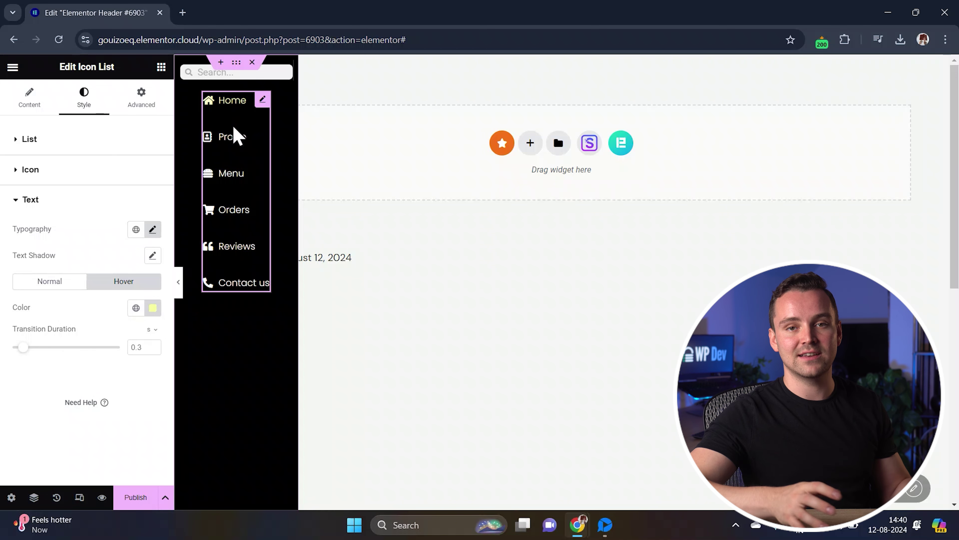
Place a heading reading SUPPORT below the icon menu and adjust its style and spacing
{"action": "left_click", "coordinate": [161, 67]}
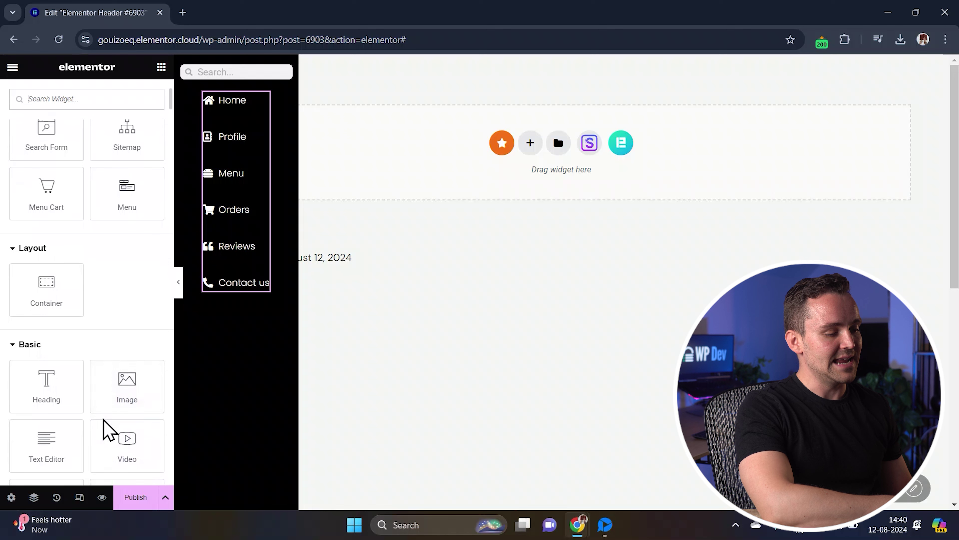
{"action": "left_click_drag", "start_coordinate": [47, 389], "coordinate": [236, 298]}
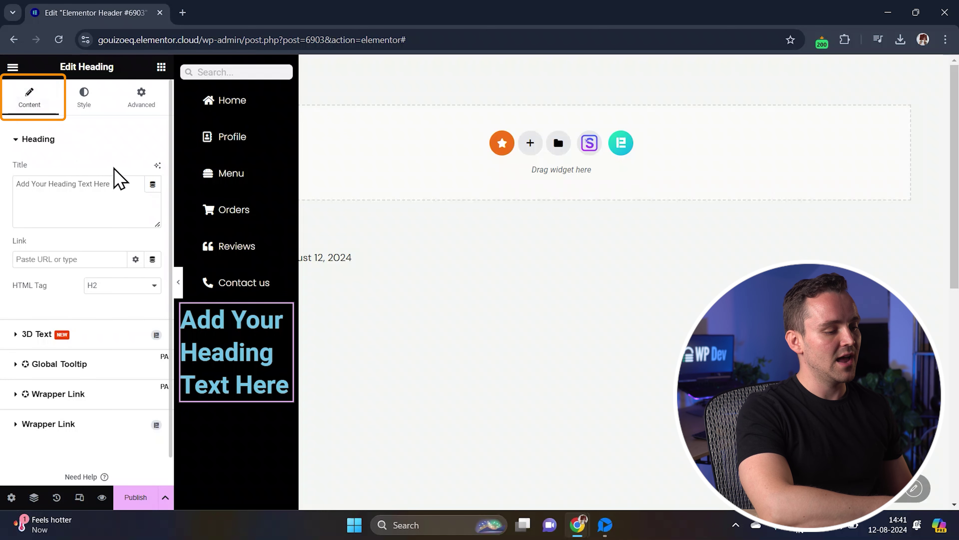
{"action": "triple_click", "coordinate": [117, 178]}
{"action": "key", "text": "BackSpace"}
{"action": "type", "text": "SUPPORT"}
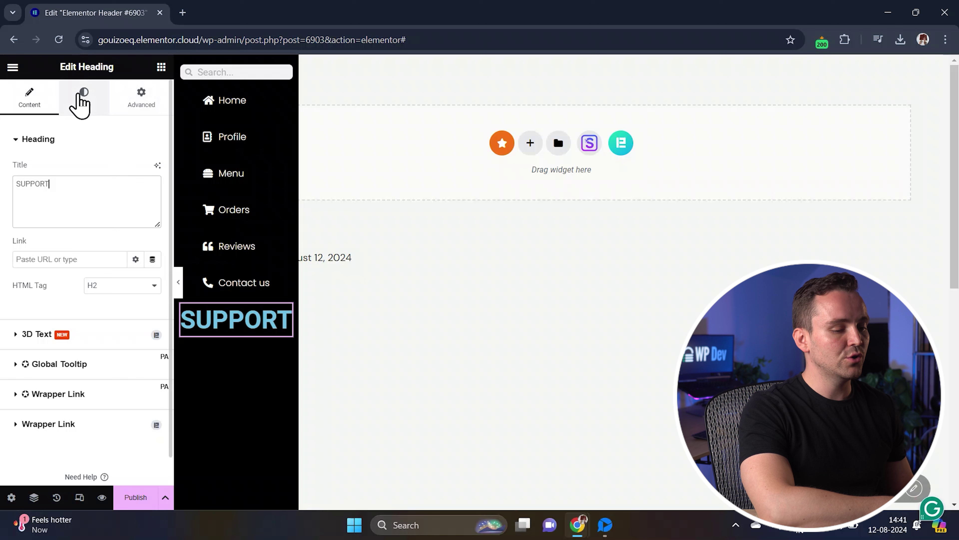
{"action": "left_click", "coordinate": [80, 99]}
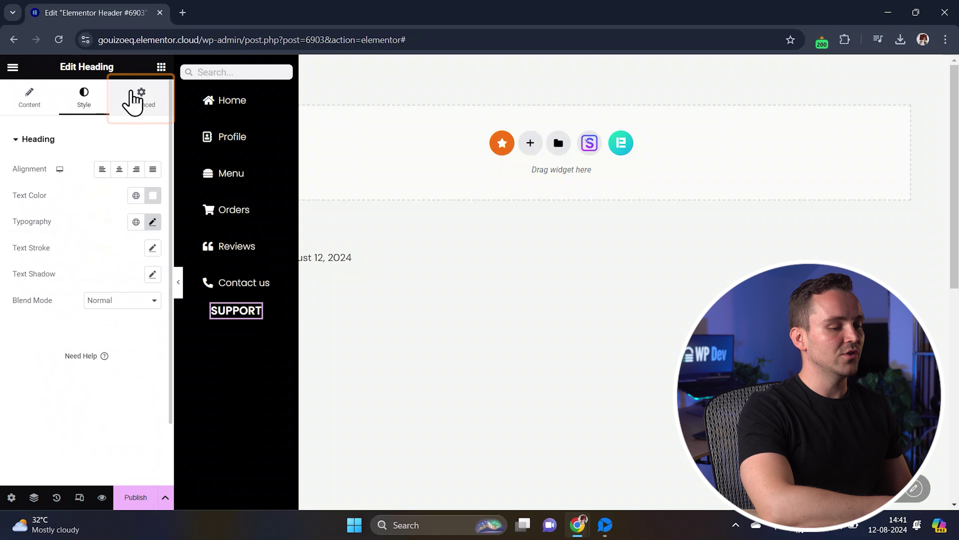
{"action": "left_click", "coordinate": [142, 112]}
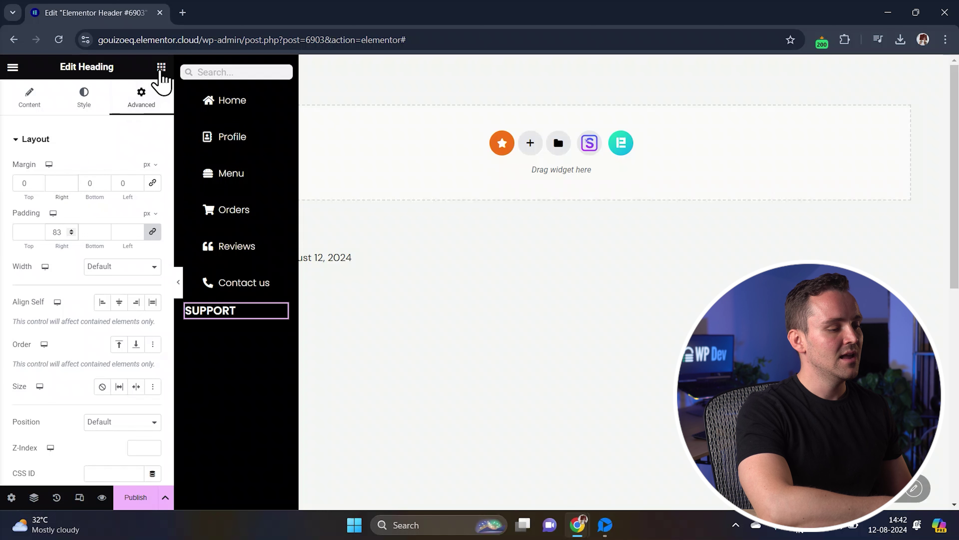
Under SUPPORT, add an icon list (Settings, Help and Support) and circle-shaped Facebook, Twitter, YouTube social icons
{"action": "left_click", "coordinate": [161, 67]}
{"action": "left_click_drag", "start_coordinate": [47, 228], "coordinate": [243, 324]}
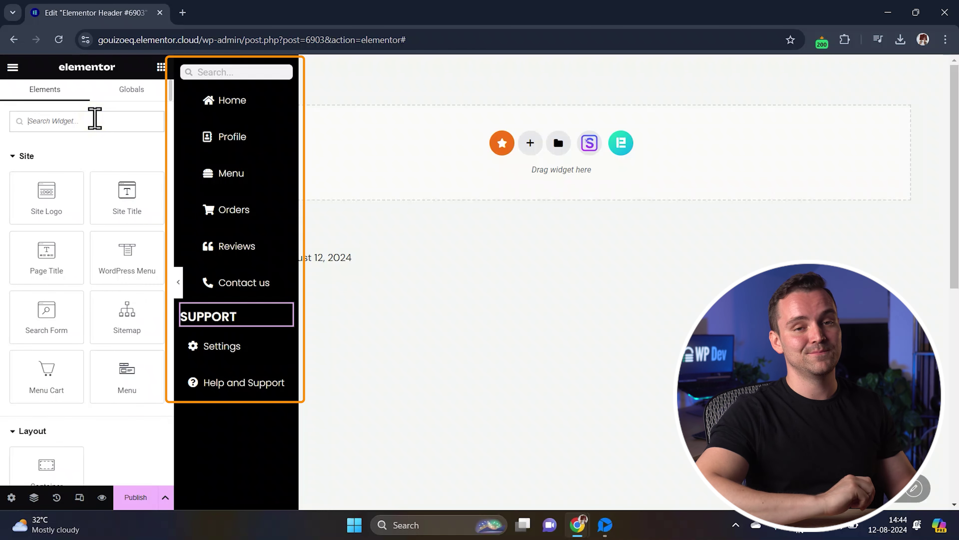
{"action": "type", "text": "sd"}
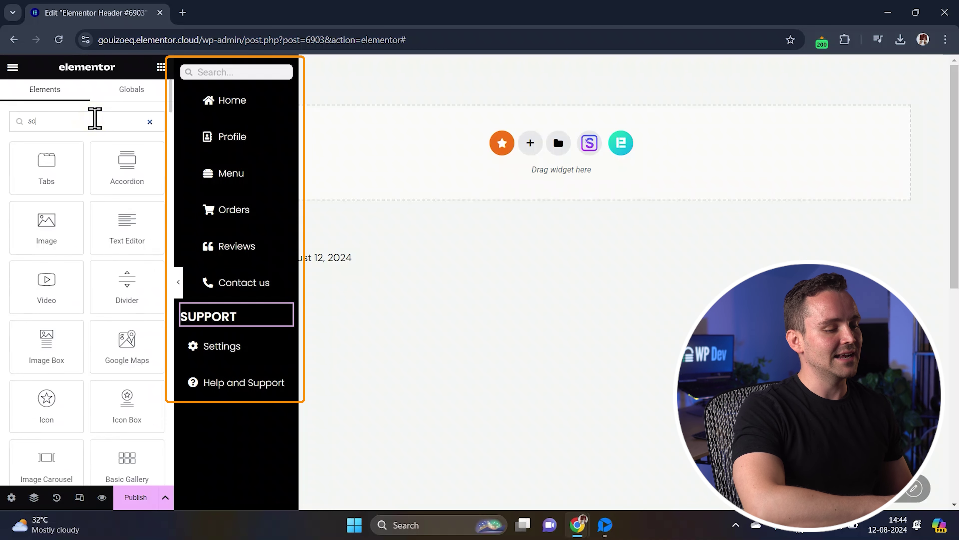
{"action": "type", "text": "cia"}
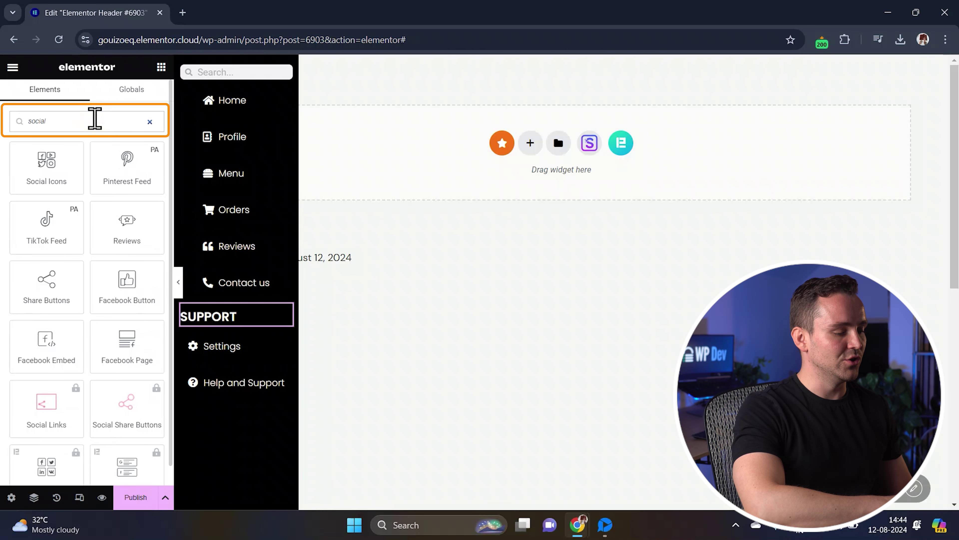
{"action": "type", "text": "l"}
{"action": "left_click_drag", "start_coordinate": [57, 160], "coordinate": [234, 386]}
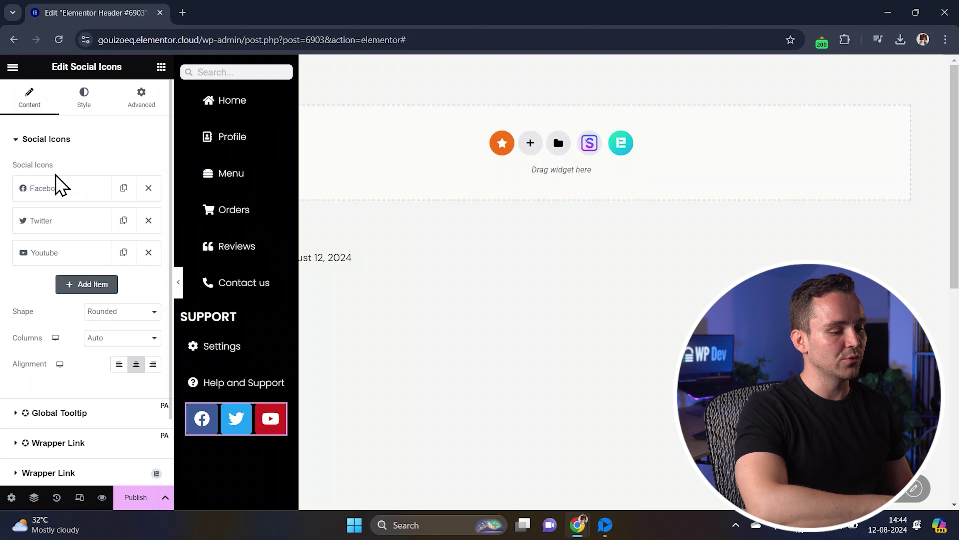
{"action": "left_click", "coordinate": [116, 315]}
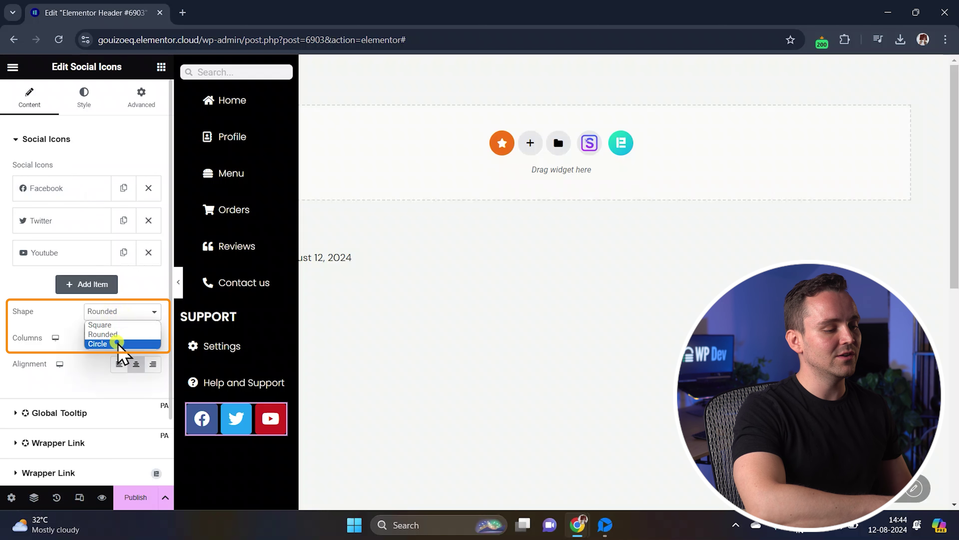
{"action": "left_click", "coordinate": [118, 343]}
{"action": "left_click", "coordinate": [162, 67]}
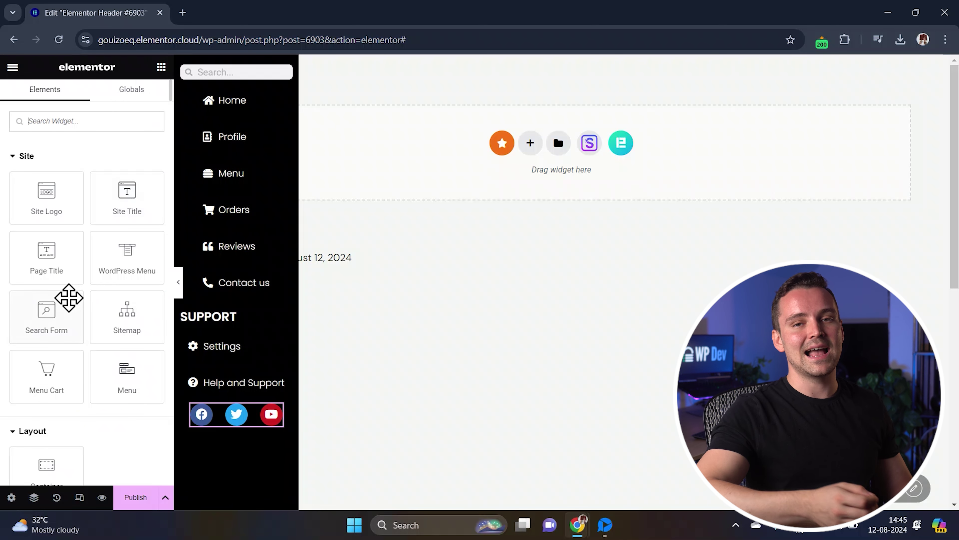
Add a Button widget beneath the social icons
{"action": "scroll", "coordinate": [69, 299], "scroll_direction": "down", "scroll_amount": 6}
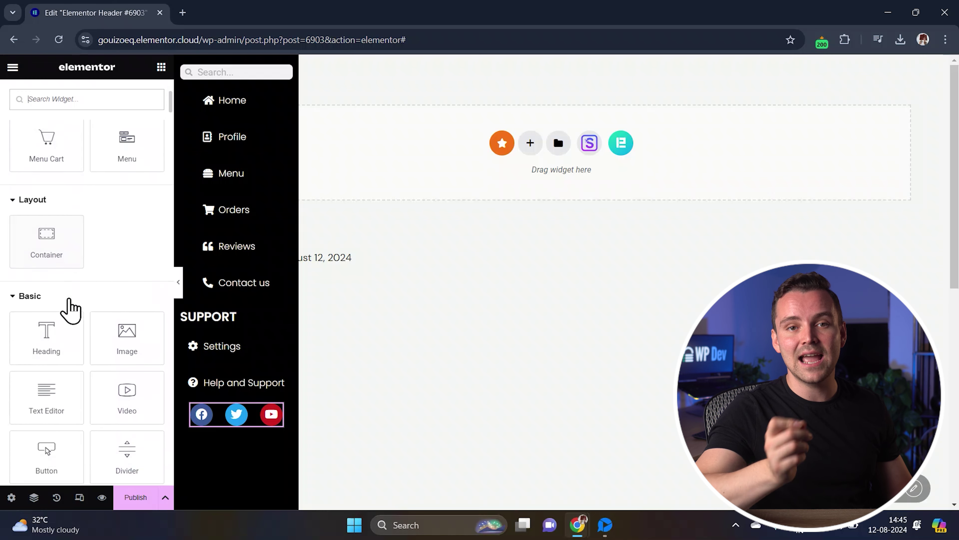
{"action": "scroll", "coordinate": [69, 305], "scroll_direction": "down", "scroll_amount": 2}
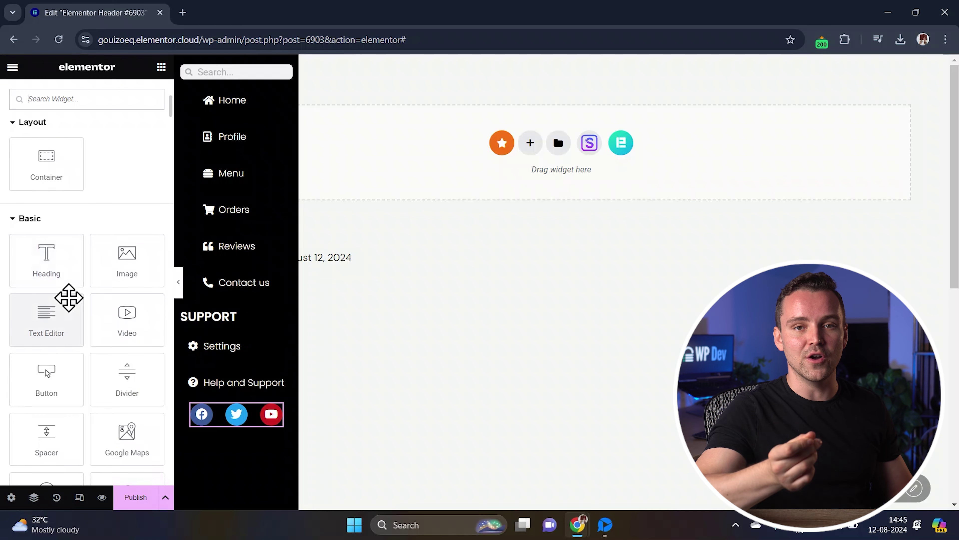
{"action": "left_click_drag", "start_coordinate": [47, 379], "coordinate": [242, 418]}
Give the button a white background and a border radius of 30
{"action": "left_click", "coordinate": [84, 96]}
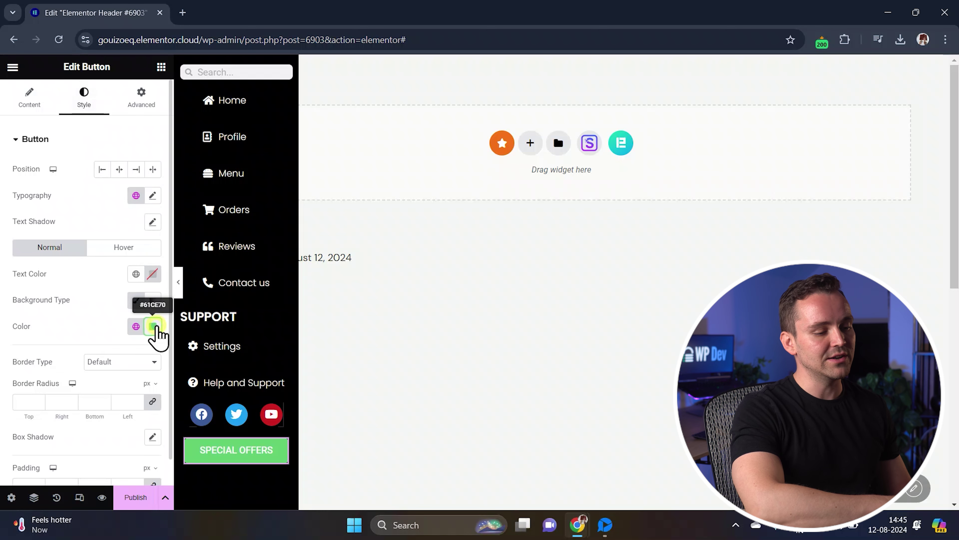
{"action": "left_click", "coordinate": [152, 326]}
{"action": "left_click_drag", "start_coordinate": [83, 167], "coordinate": [67, 158]}
{"action": "left_click", "coordinate": [52, 157]}
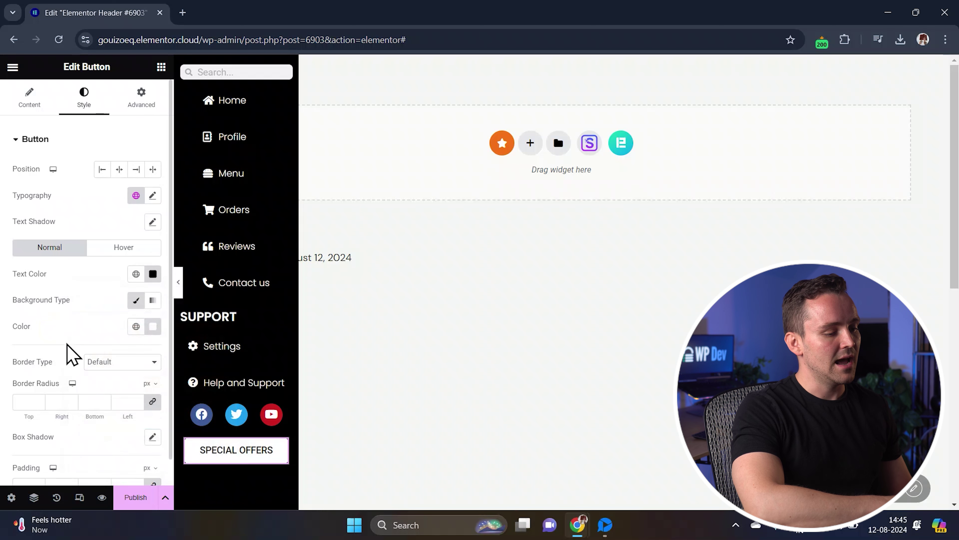
{"action": "scroll", "coordinate": [81, 384], "scroll_direction": "down", "scroll_amount": 1}
{"action": "left_click", "coordinate": [38, 375]}
{"action": "type", "text": "30"}
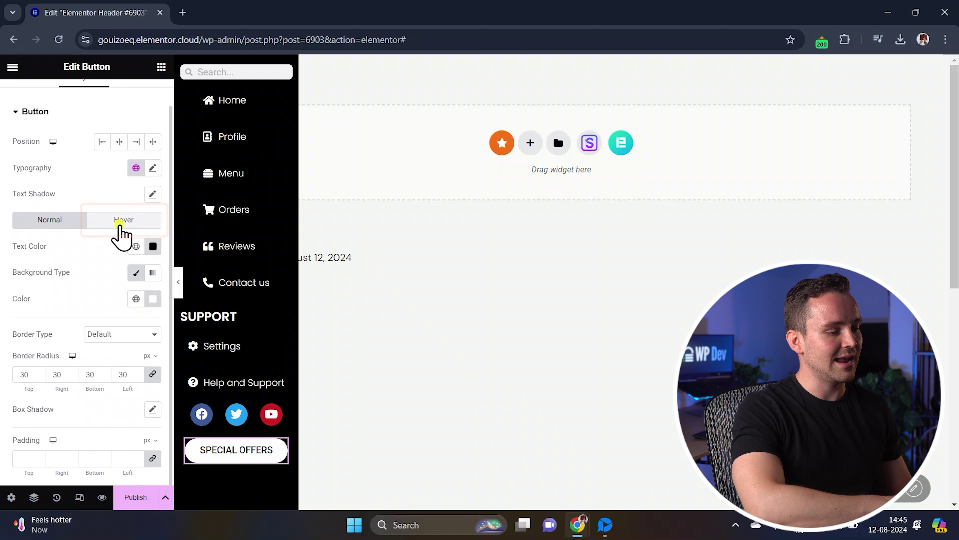
Choose a hover animation for the button
{"action": "left_click", "coordinate": [121, 222]}
{"action": "left_click", "coordinate": [127, 403]}
{"action": "left_click", "coordinate": [124, 278]}
Move the button above the social icons in Navigator and set the Search Form's top margin to 24
{"action": "left_click", "coordinate": [34, 497]}
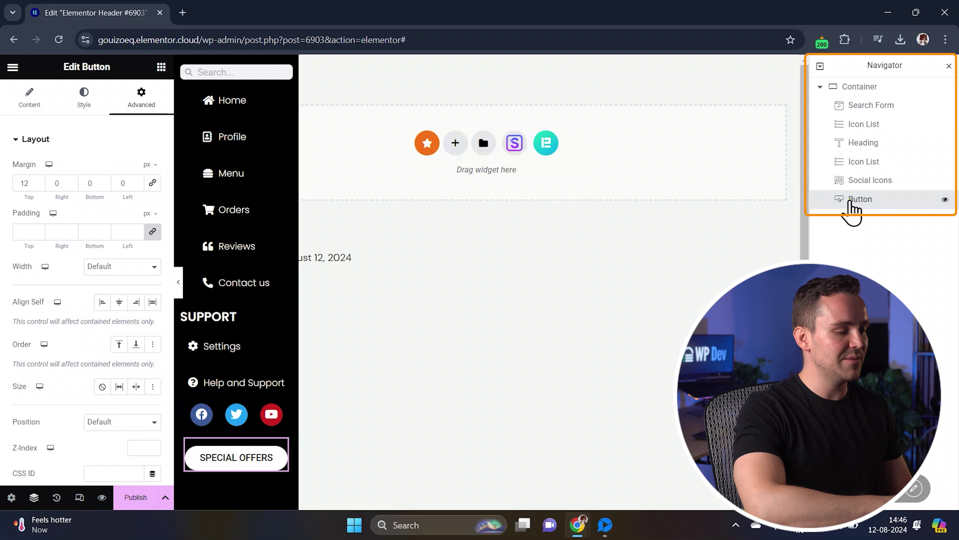
{"action": "left_click_drag", "start_coordinate": [850, 200], "coordinate": [847, 181]}
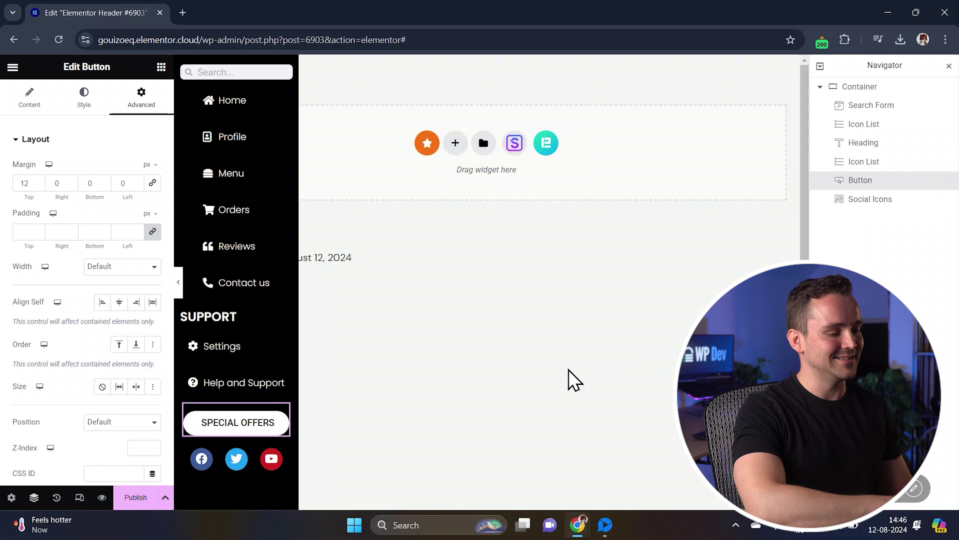
{"action": "left_click", "coordinate": [236, 72]}
{"action": "double_click", "coordinate": [41, 182]}
{"action": "type", "text": "24"}
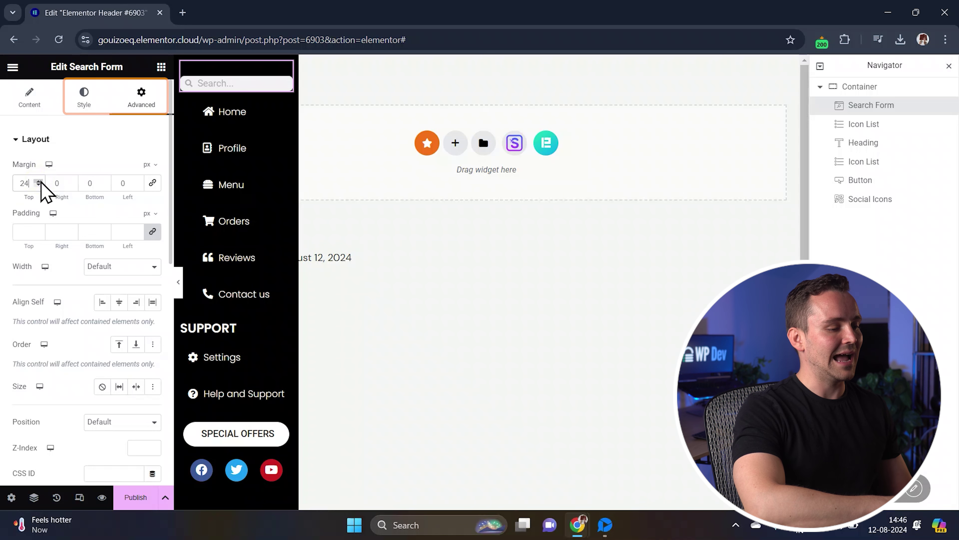
Set the Social Icons' top margin to 12
{"action": "left_click", "coordinate": [274, 467]}
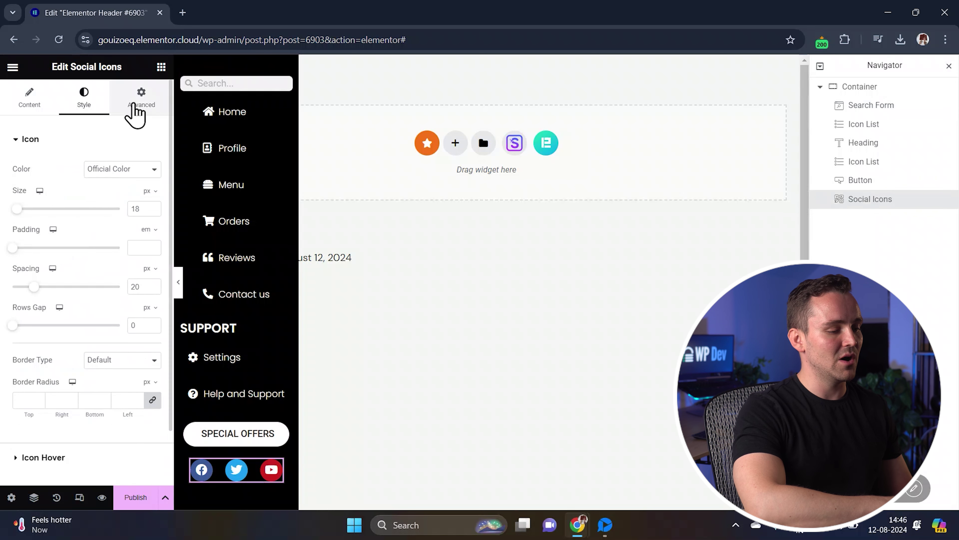
{"action": "left_click", "coordinate": [142, 105]}
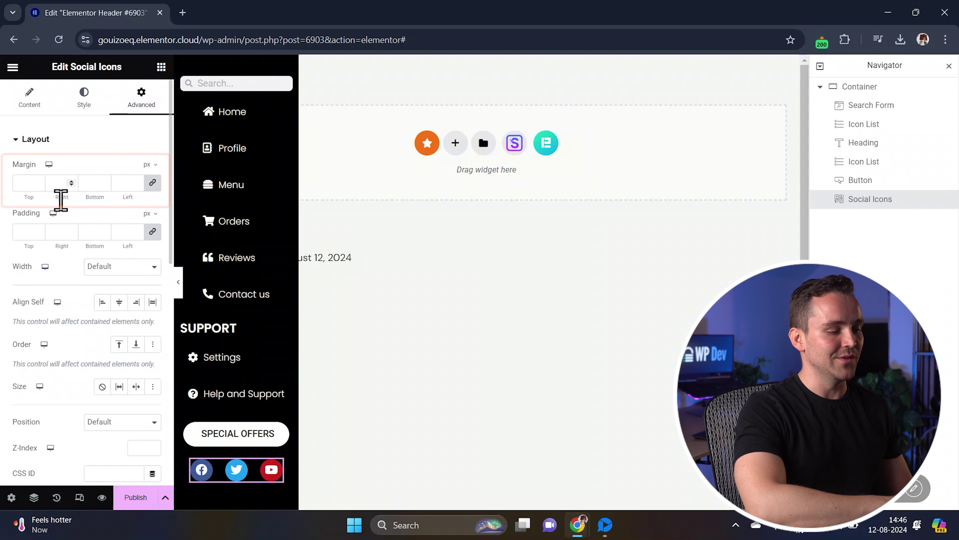
{"action": "left_click", "coordinate": [34, 183]}
{"action": "type", "text": "7"}
{"action": "left_click", "coordinate": [38, 181]}
{"action": "left_click", "coordinate": [38, 181]}
{"action": "left_click", "coordinate": [38, 181]}
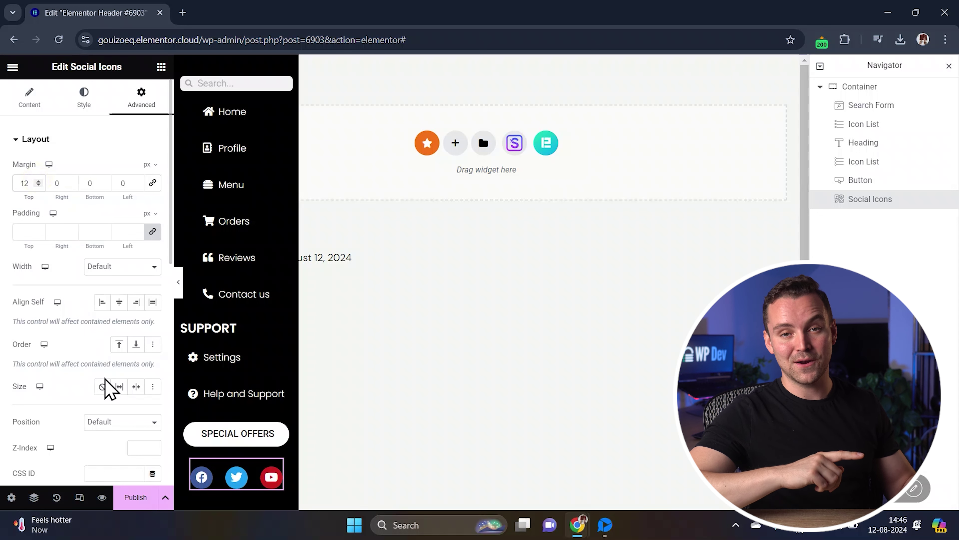
Publish the header and add a display condition set to Include / Entire Site
{"action": "left_click", "coordinate": [136, 500]}
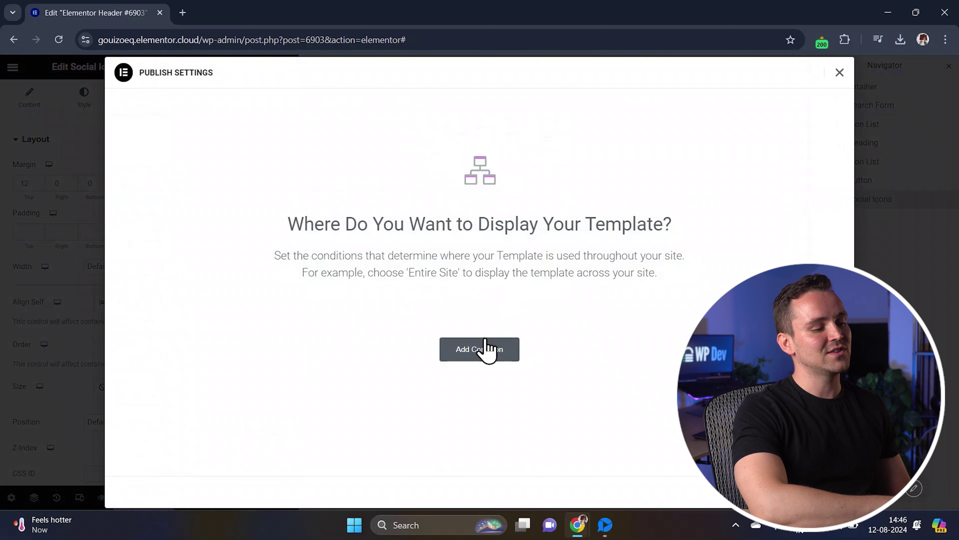
{"action": "left_click", "coordinate": [482, 357]}
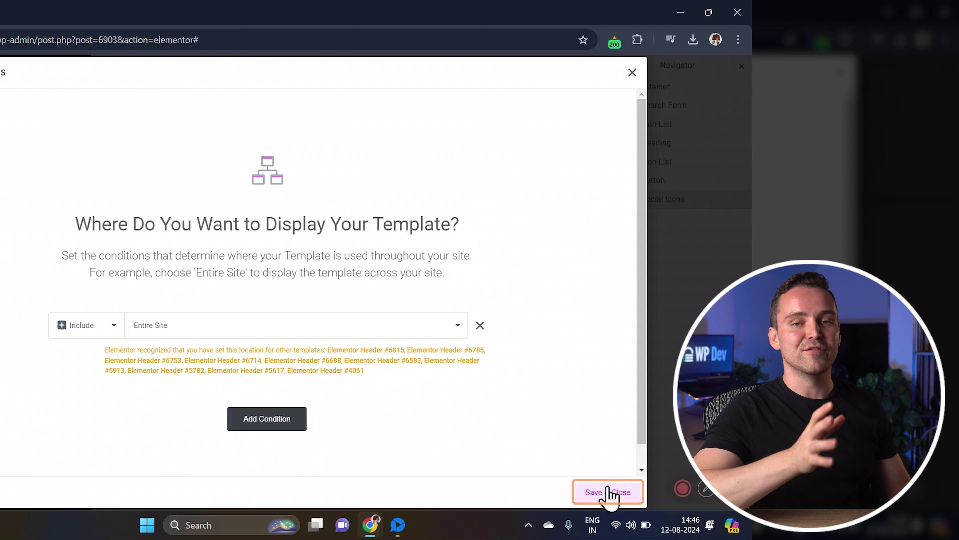
Save & Close the Entire Site condition to publish the header
{"action": "left_click", "coordinate": [607, 492]}
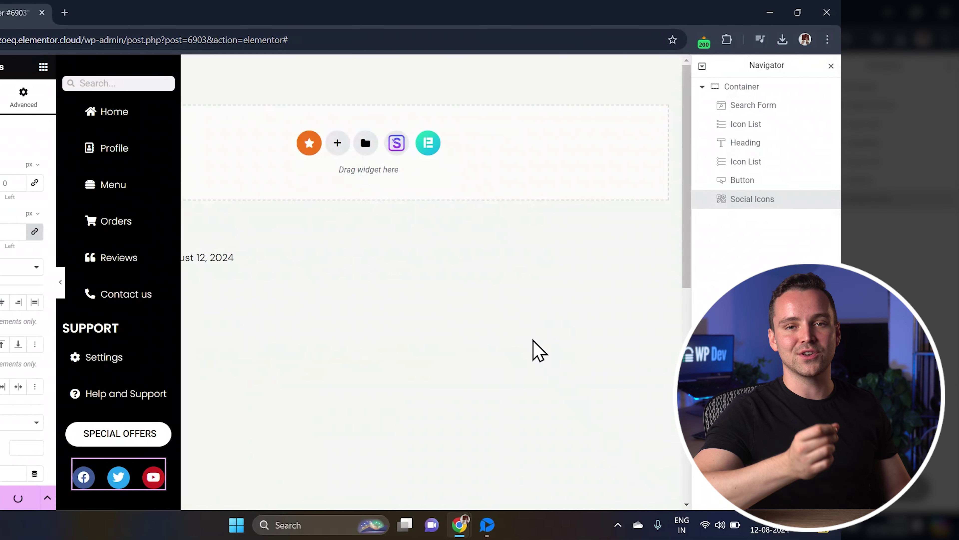